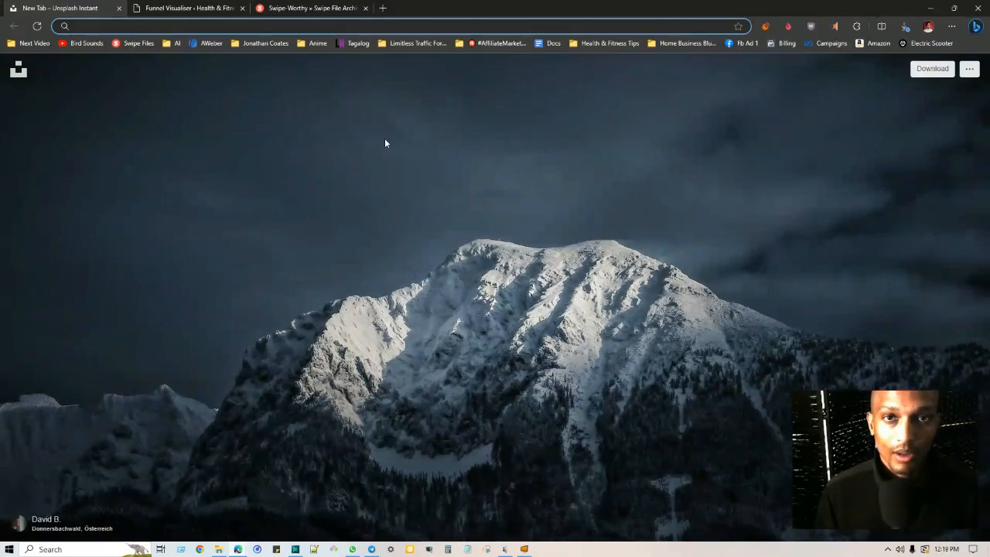
# - Open the Systeme.io dashboard and bring up the account's plan comparison to review pricing and limits
pyautogui.click(405, 8)
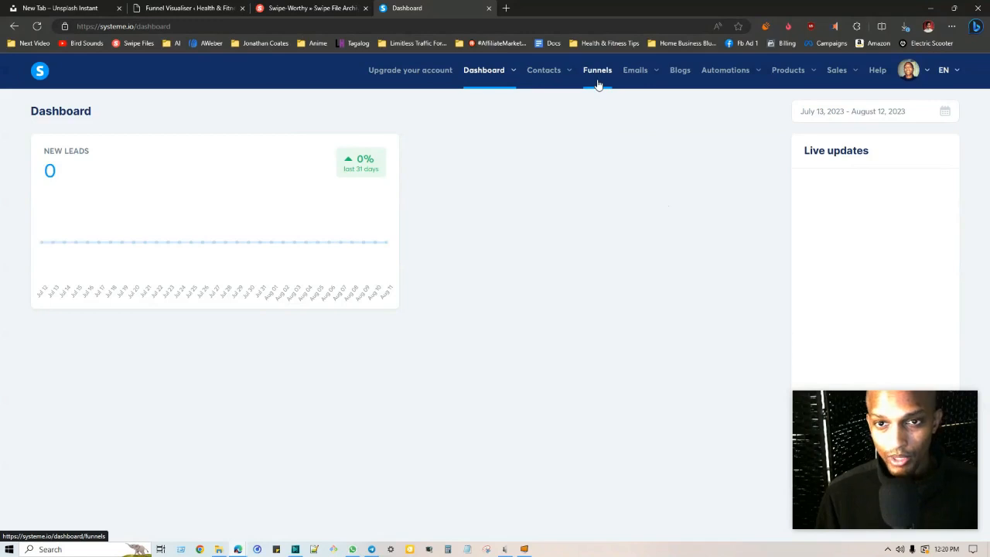
pyautogui.moveTo(539, 97)
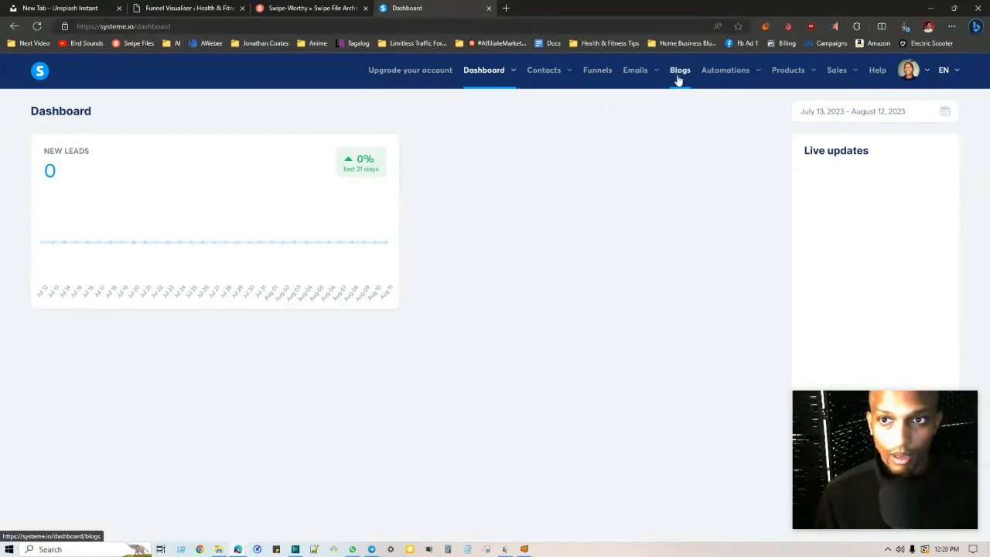
pyautogui.moveTo(731, 73)
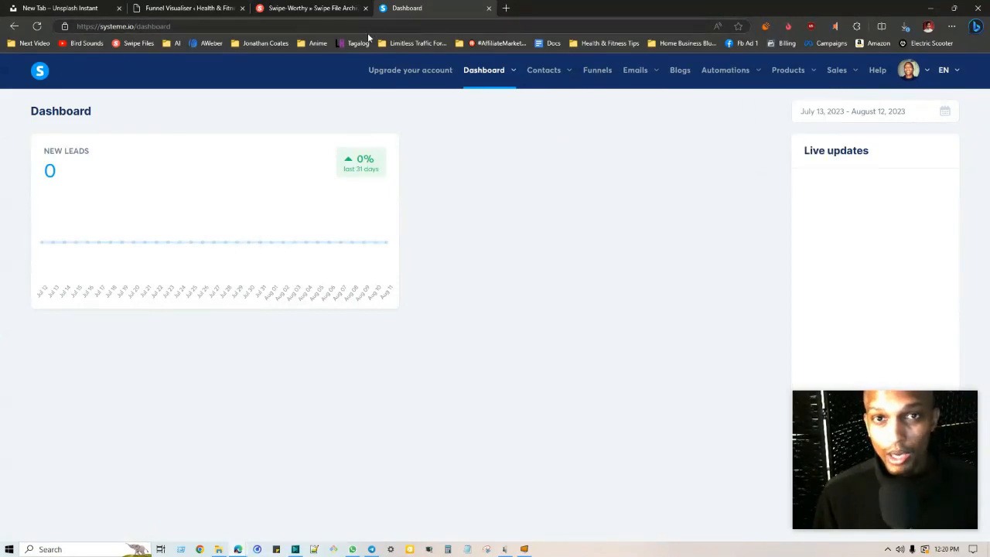
pyautogui.click(404, 70)
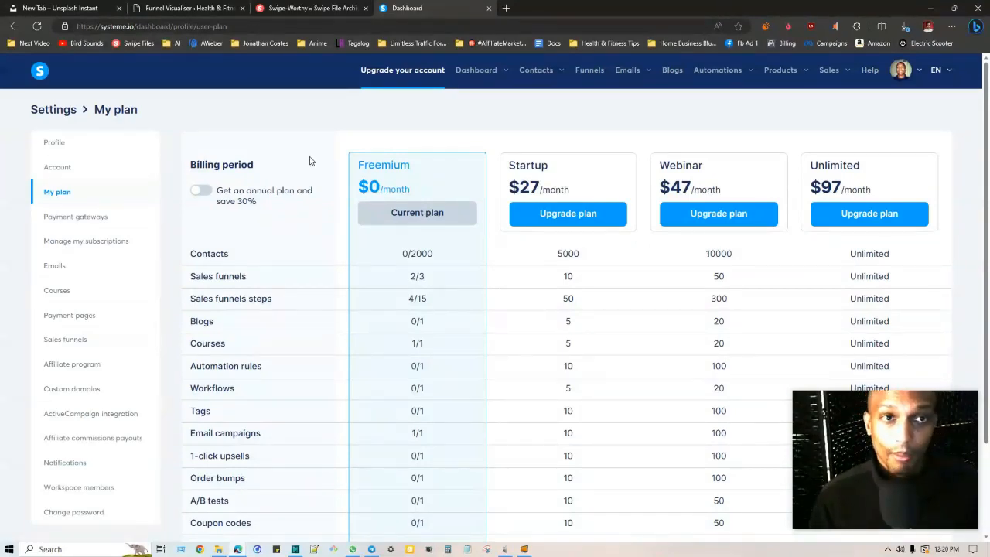
# - Switch to the WordPress site and review the plugins offered on the OptimizePress dashboard
pyautogui.click(190, 8)
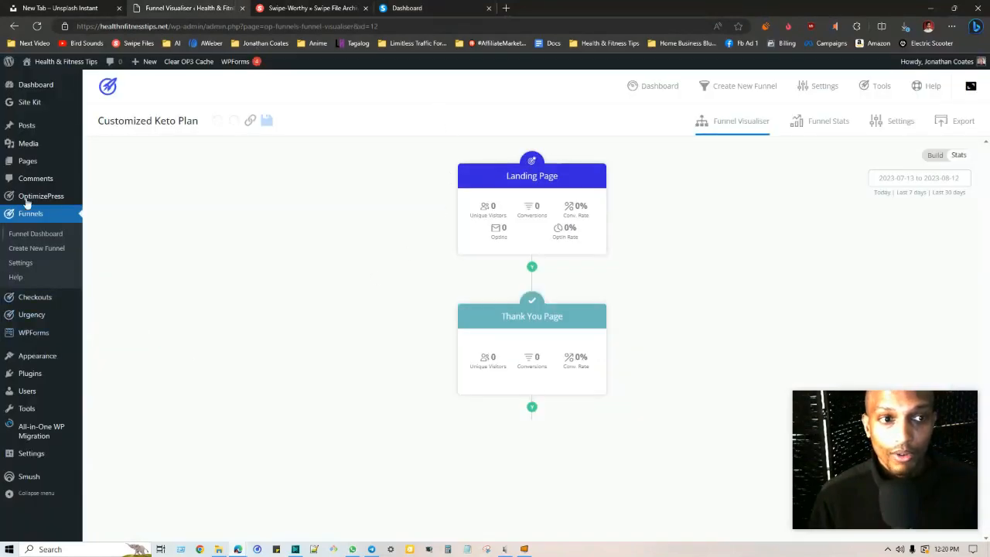
pyautogui.click(53, 199)
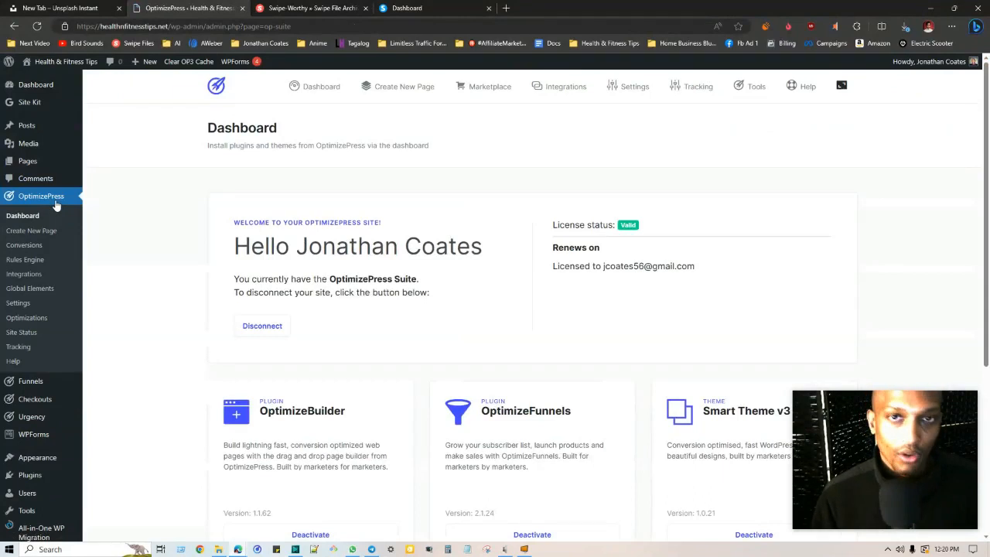
pyautogui.scroll(-3, 130, 224)
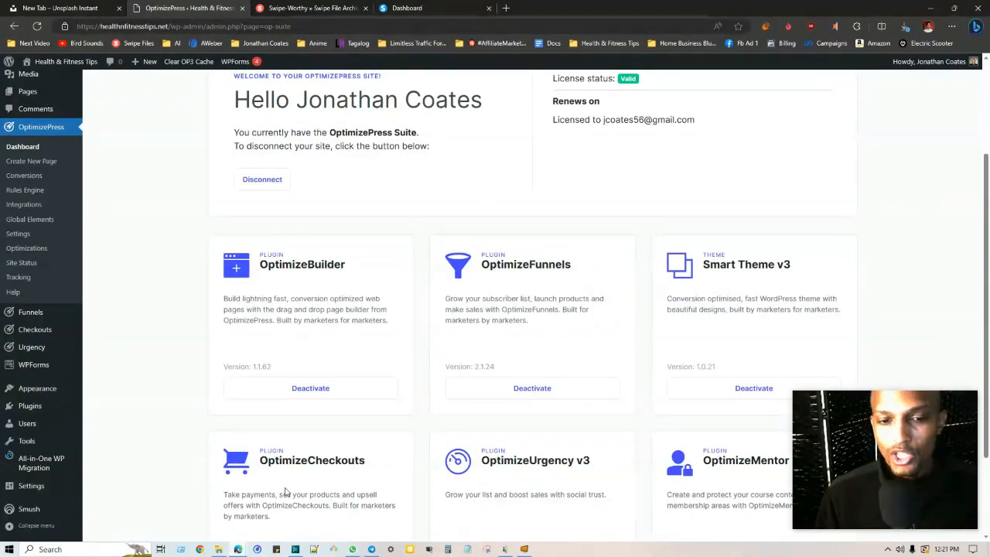
pyautogui.scroll(-3, 285, 491)
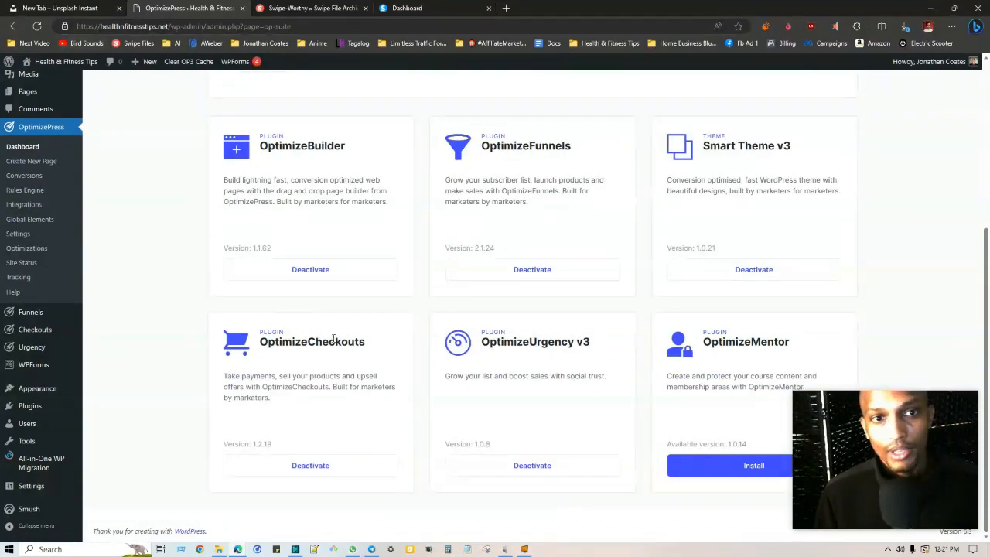
pyautogui.scroll(3, 334, 338)
# - Open the Test Samurai funnel from the funnel dashboard and preview its Landing Page step
pyautogui.moveTo(27, 390)
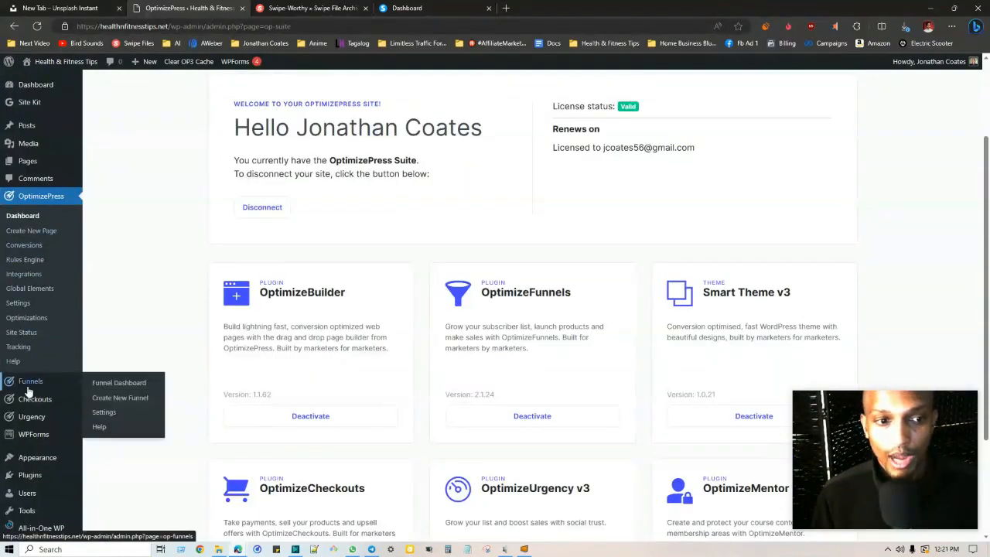
pyautogui.click(116, 382)
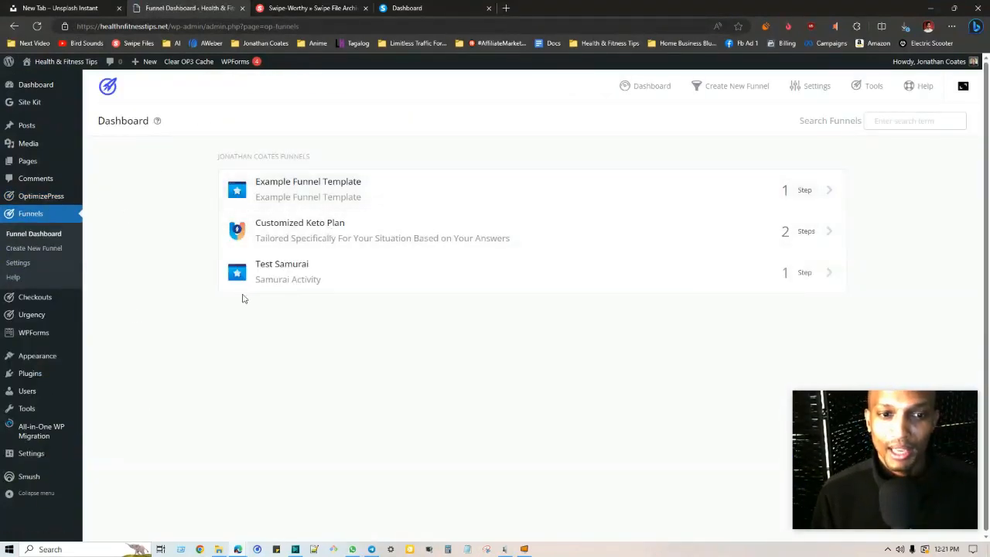
pyautogui.click(276, 267)
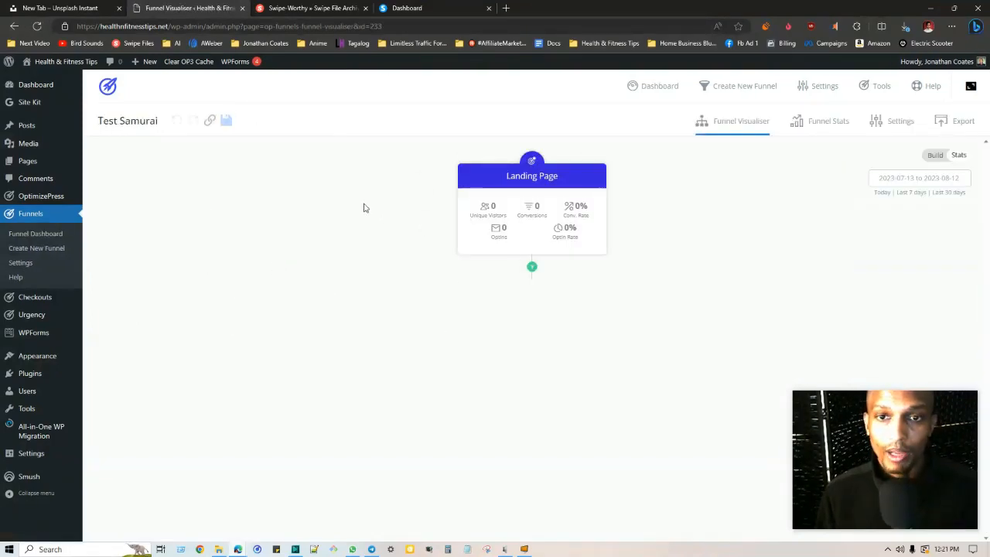
pyautogui.moveTo(582, 203)
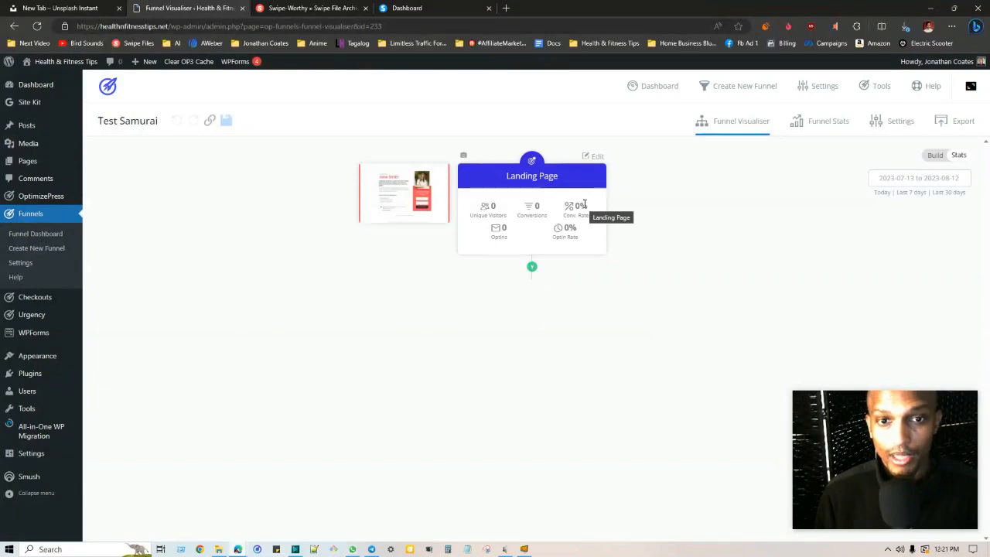
# - Begin a new template-based step after the Landing Page and browse the available template collections
pyautogui.click(533, 269)
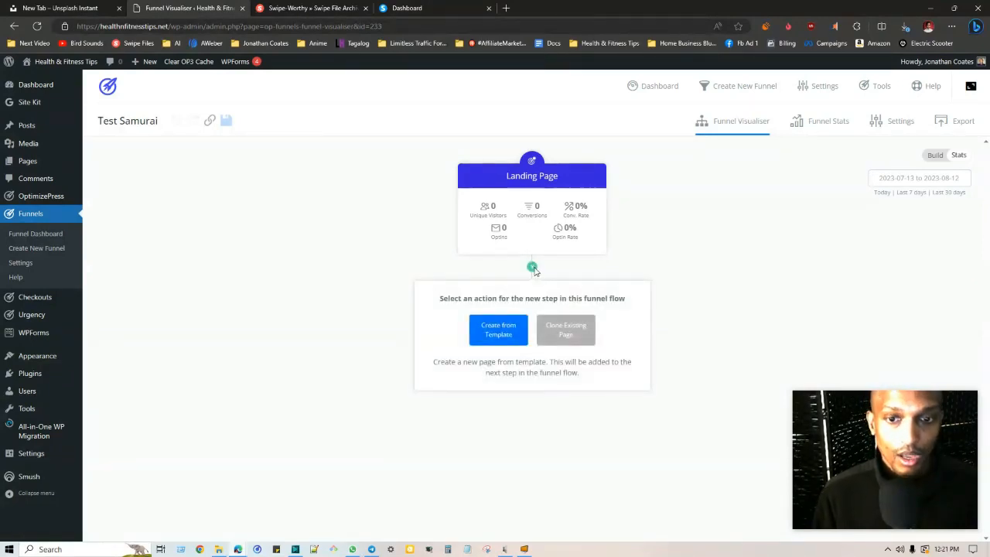
pyautogui.click(494, 340)
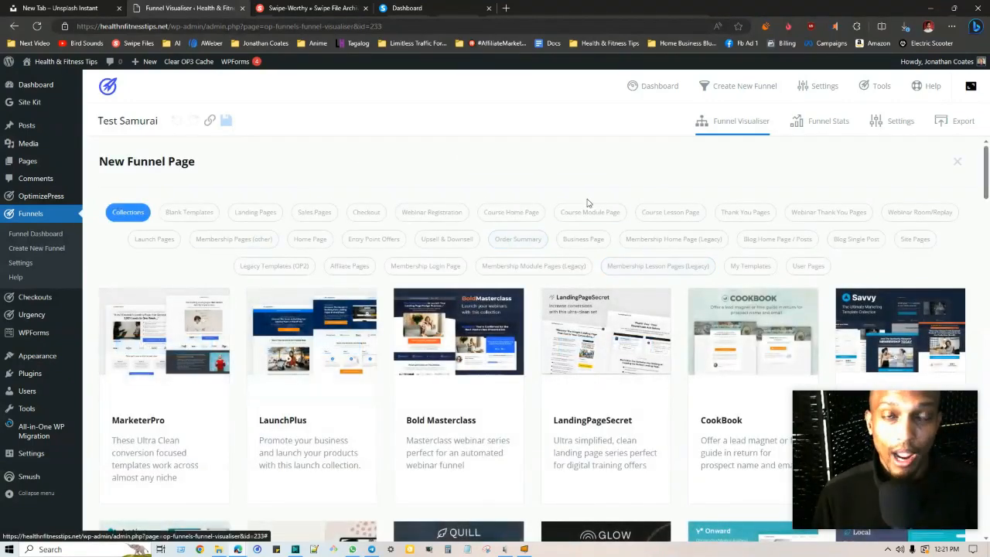
pyautogui.scroll(-10, 587, 203)
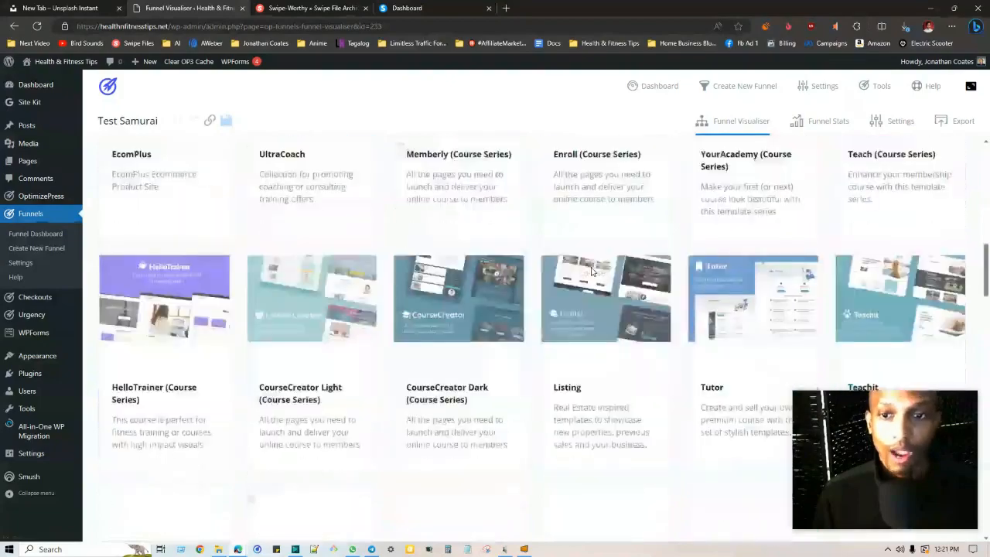
pyautogui.scroll(-15, 592, 271)
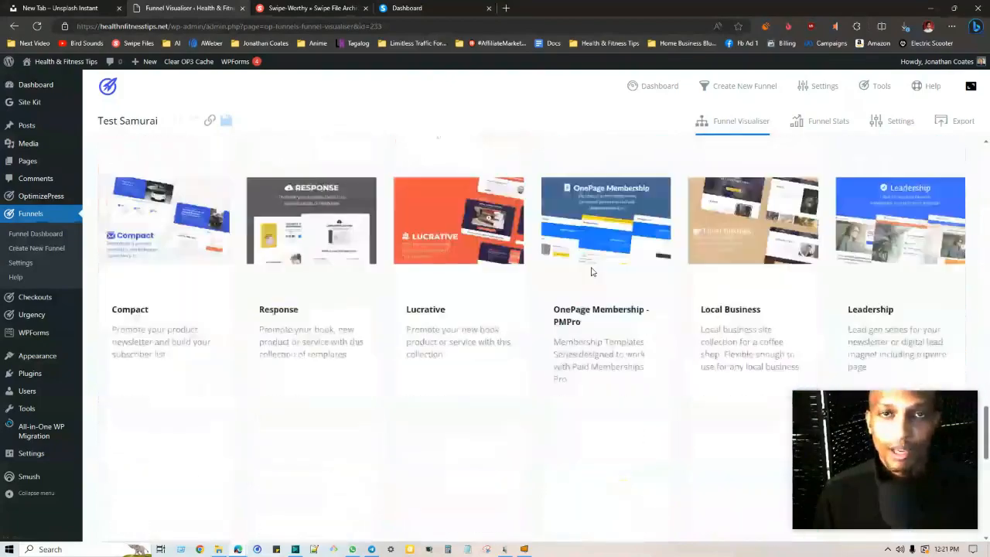
pyautogui.scroll(-5, 592, 271)
pyautogui.scroll(-5, 591, 271)
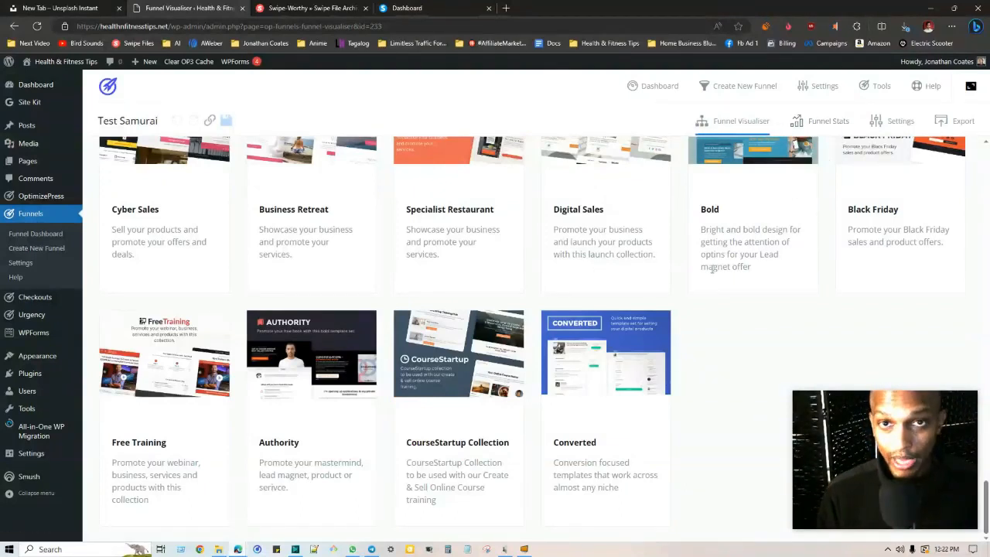
# - Check the Systeme.io plan comparison again and return to the start of the OptimizePress template collections
pyautogui.click(432, 6)
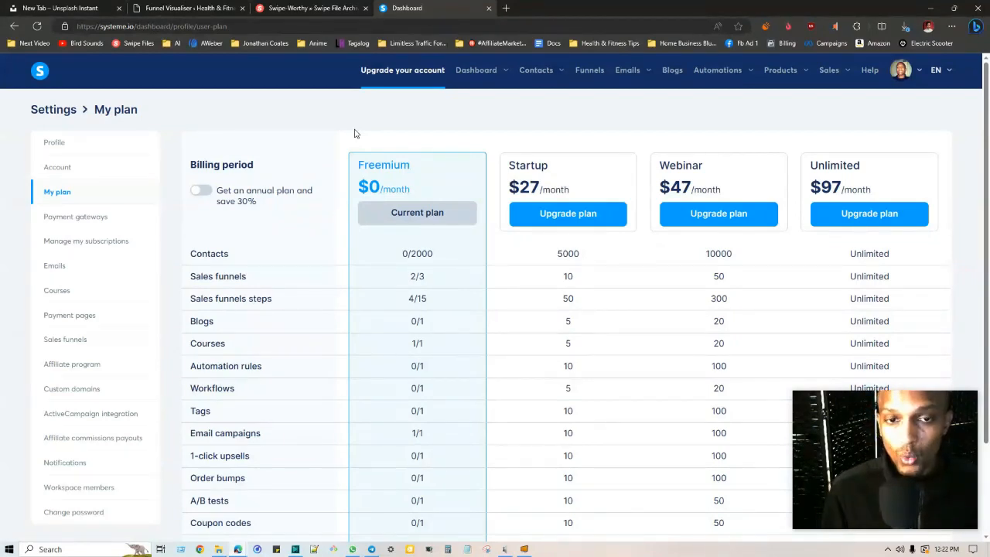
pyautogui.click(186, 8)
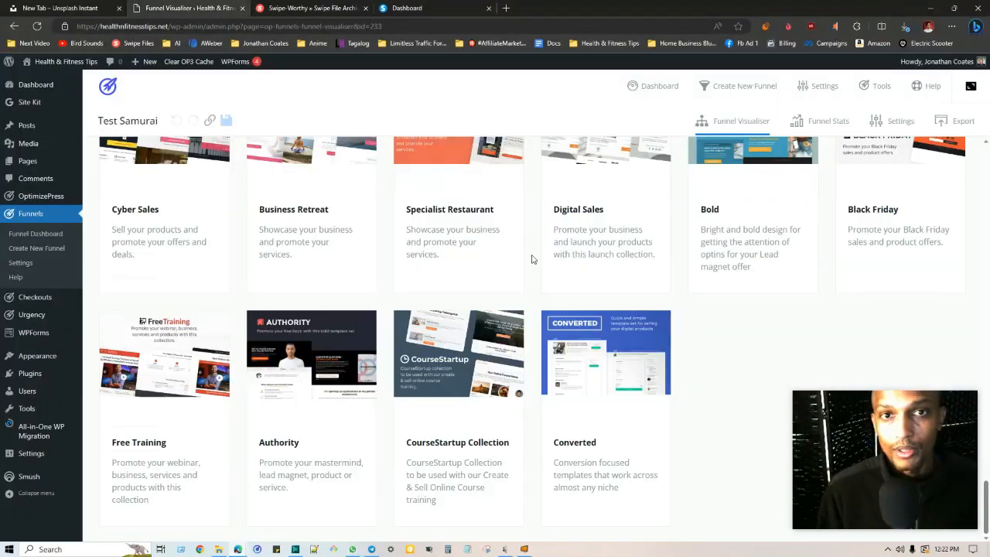
pyautogui.scroll(3, 534, 267)
pyautogui.scroll(20, 544, 278)
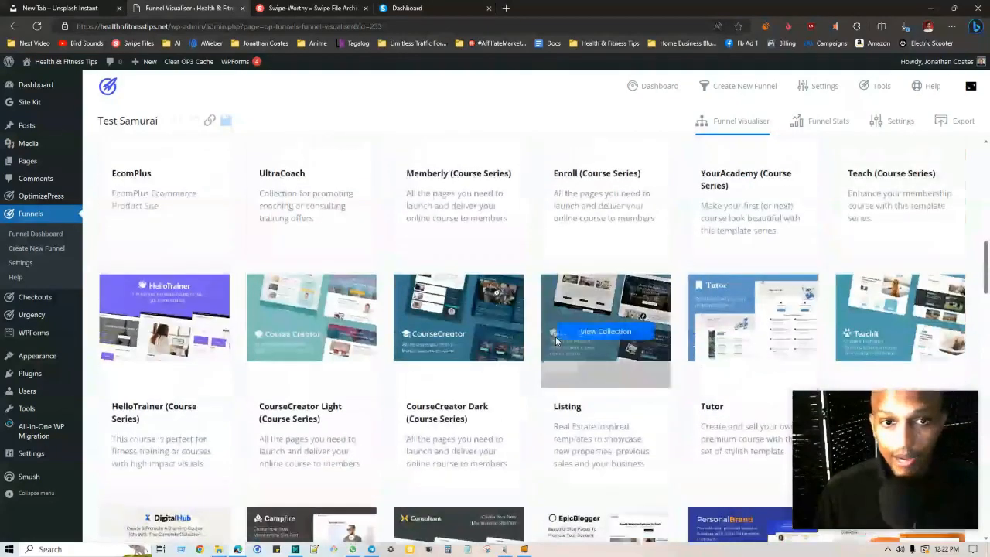
pyautogui.scroll(10, 556, 340)
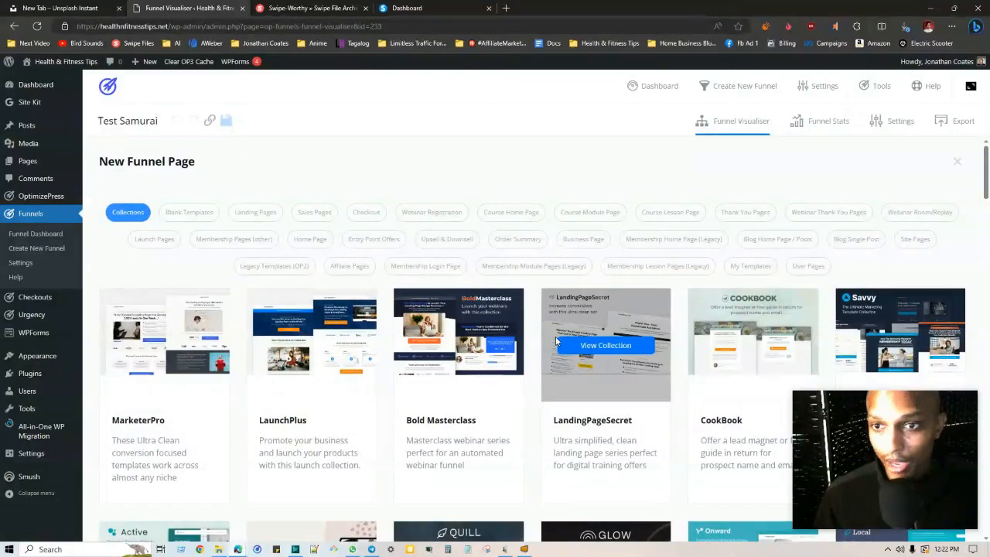
# - Add the Bold Thanks template from the Thank You Pages category as the next funnel step, titled "Thank You"
pyautogui.click(738, 213)
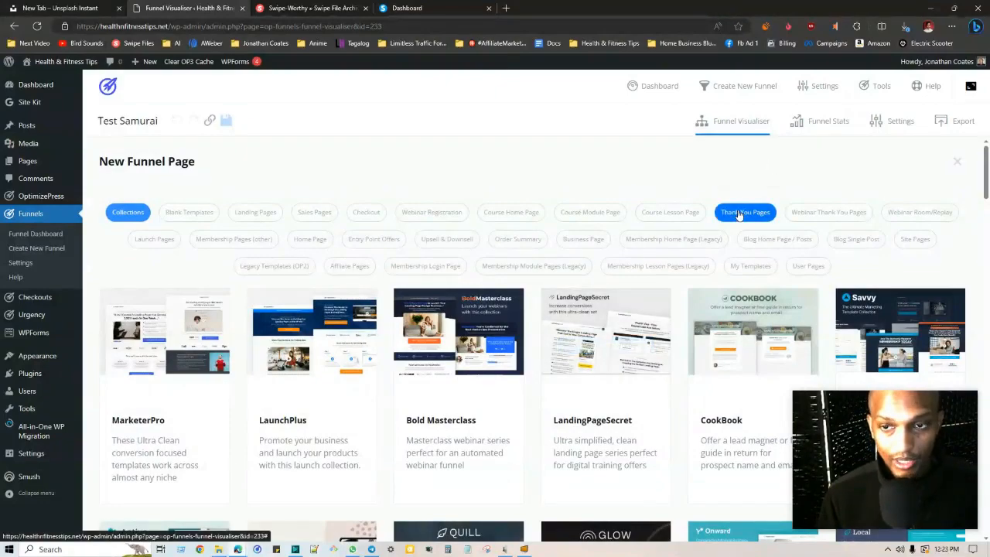
pyautogui.scroll(-9, 668, 200)
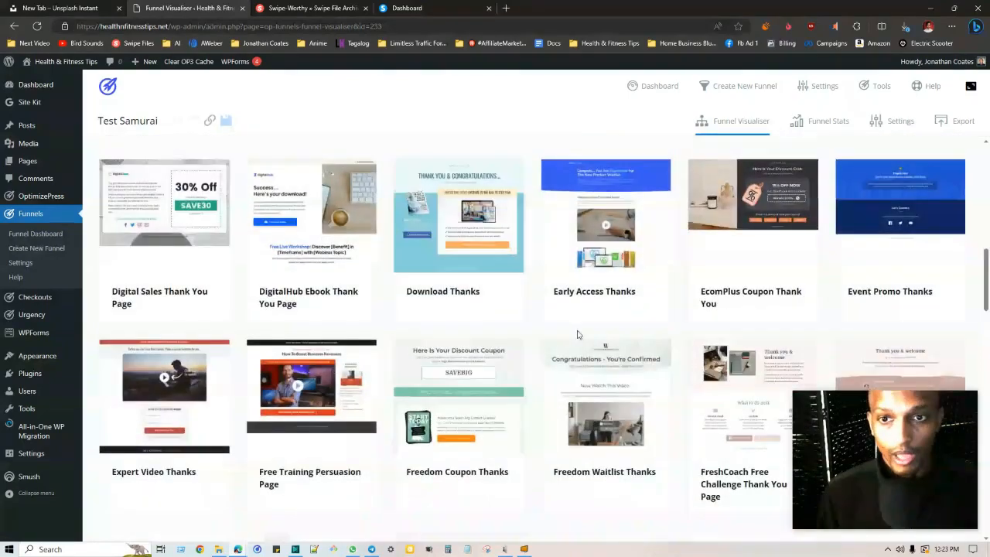
pyautogui.scroll(-5, 579, 334)
pyautogui.scroll(3, 257, 307)
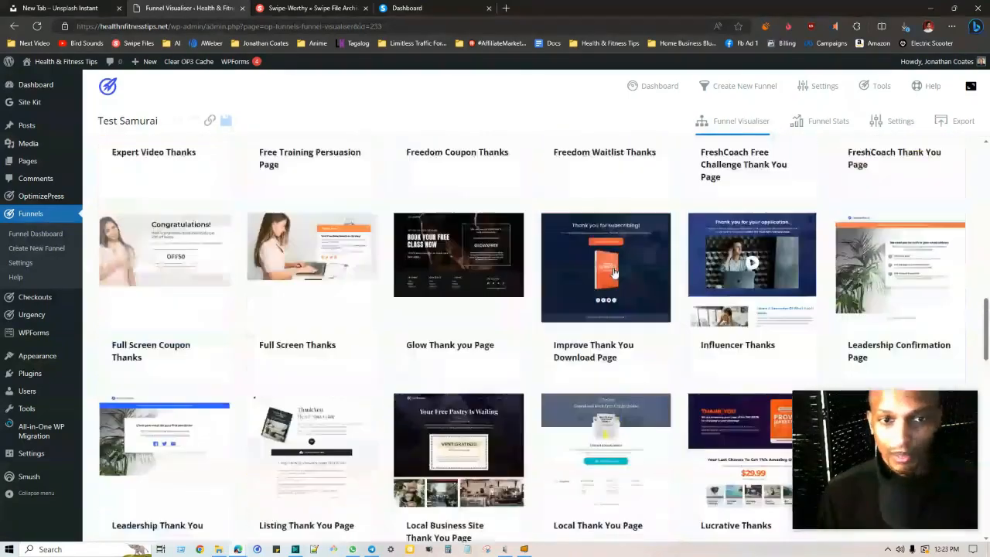
pyautogui.scroll(8, 541, 242)
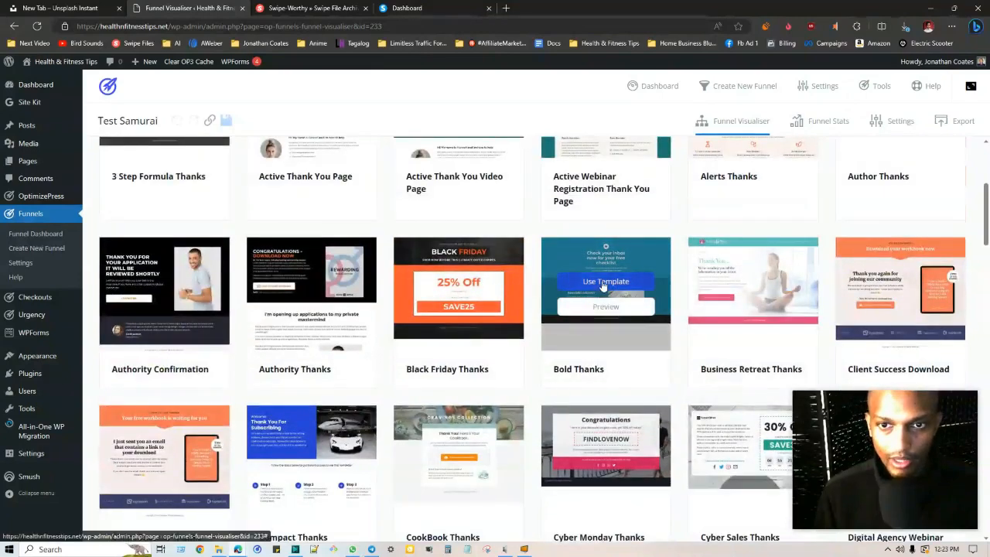
pyautogui.click(599, 281)
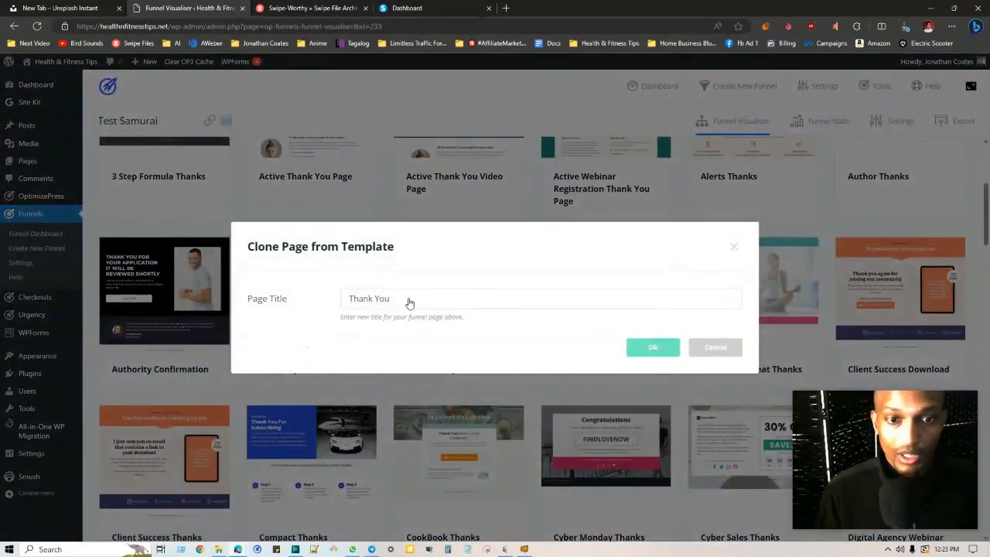
pyautogui.click(417, 303)
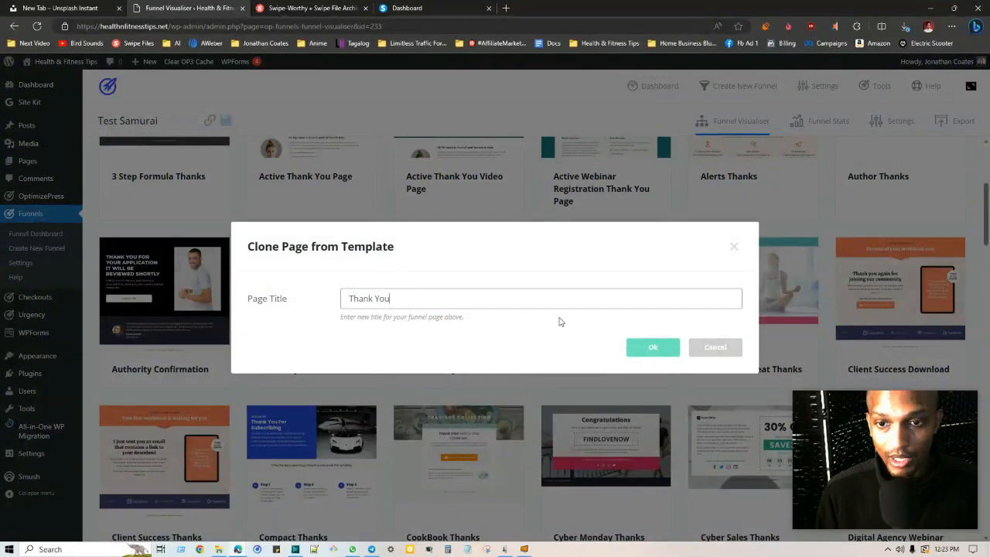
pyautogui.click(644, 351)
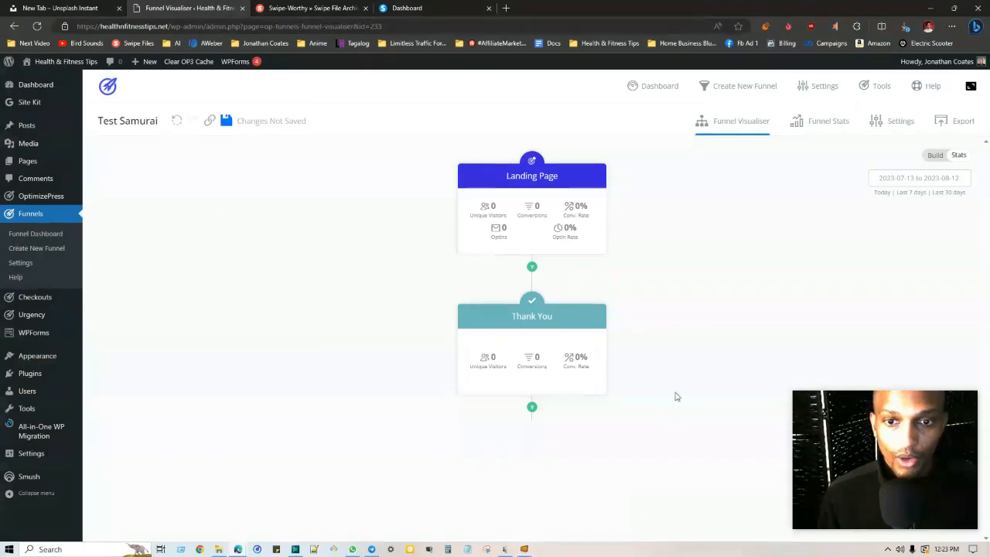
# - Preview the funnel's page thumbnails and show the editing options for the Thank You step
pyautogui.moveTo(572, 314)
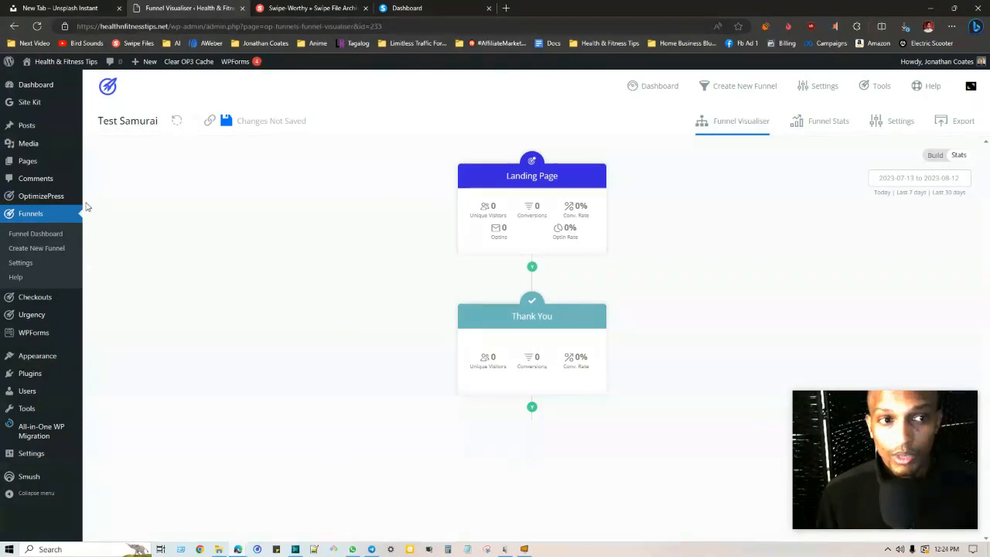
pyautogui.moveTo(55, 197)
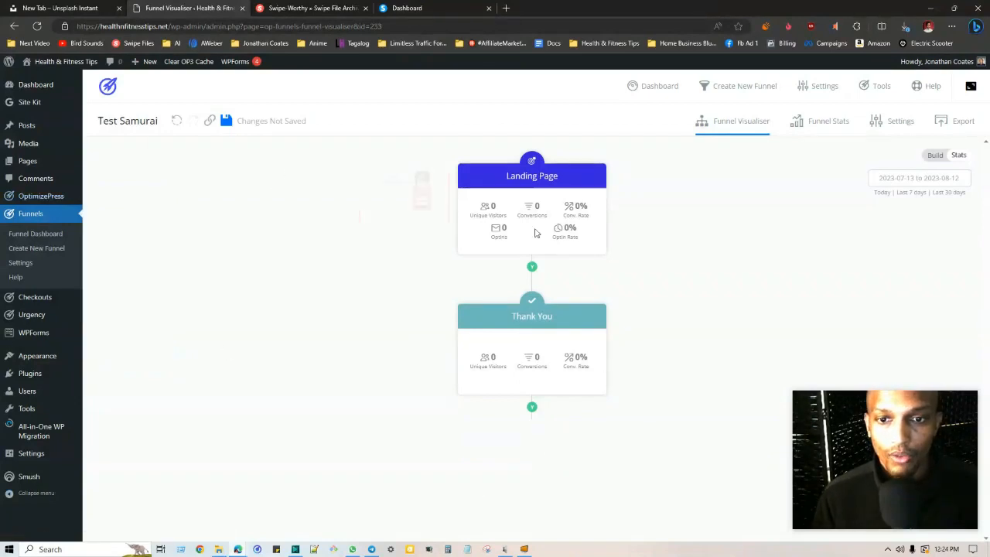
pyautogui.moveTo(554, 336)
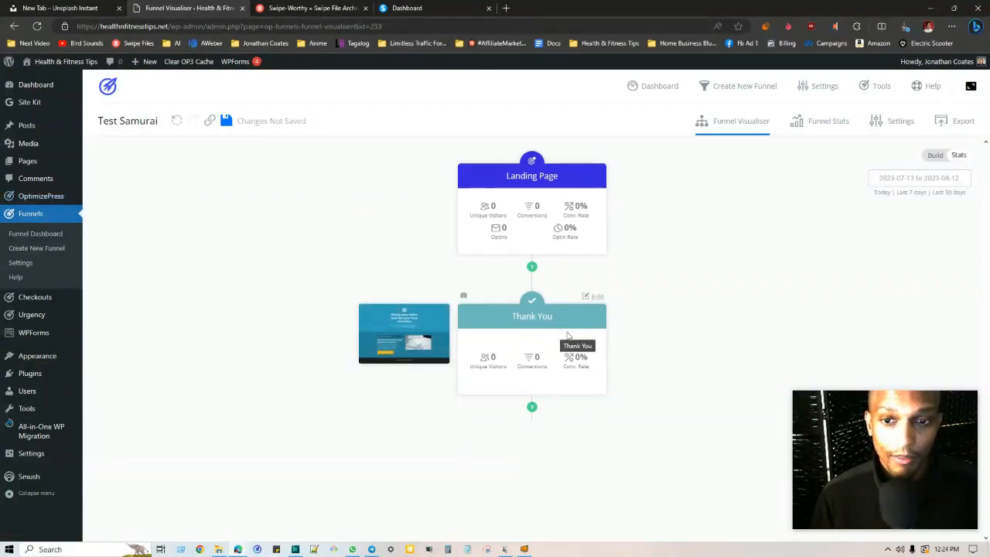
pyautogui.click(599, 299)
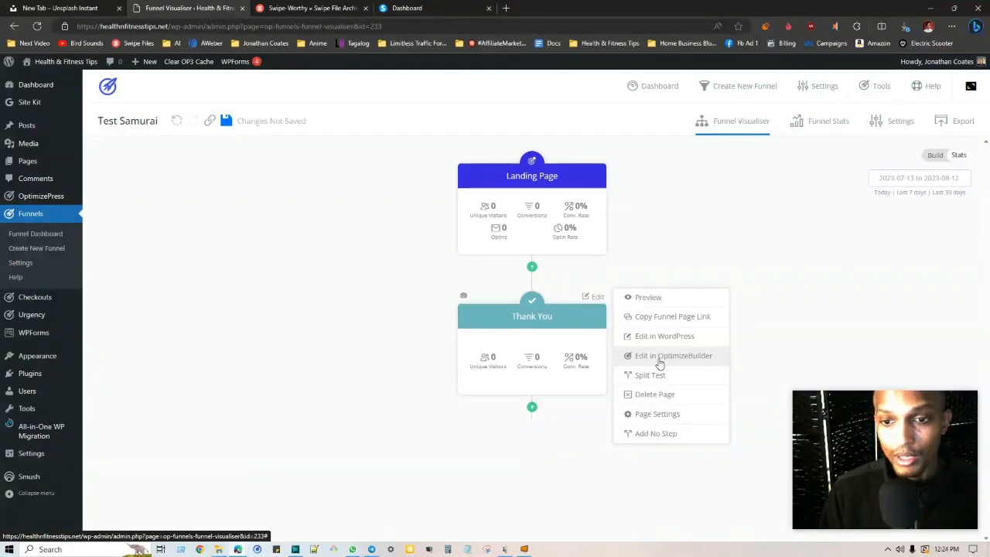
# - Switch to Systeme.io and open the Samurai funnel from the funnels list
pyautogui.click(418, 7)
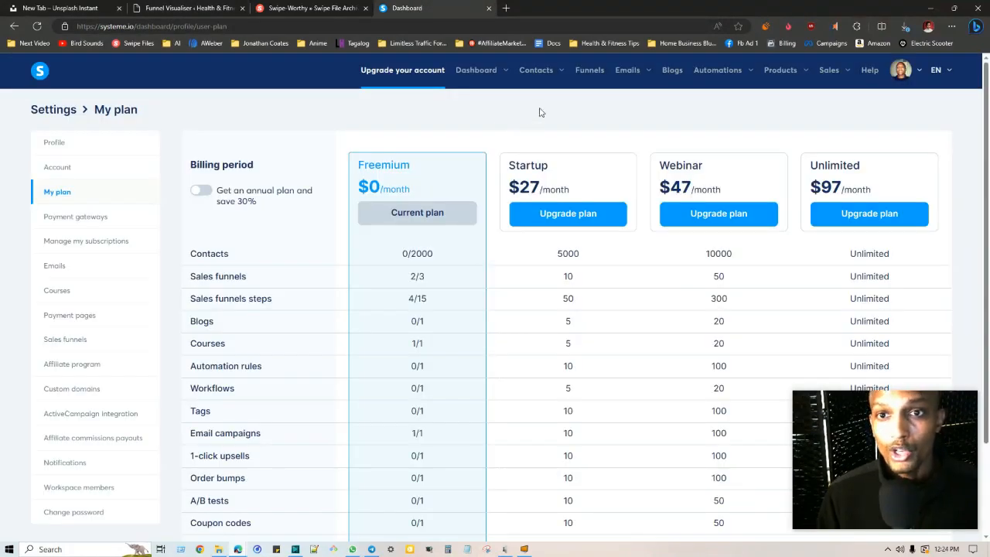
pyautogui.click(593, 71)
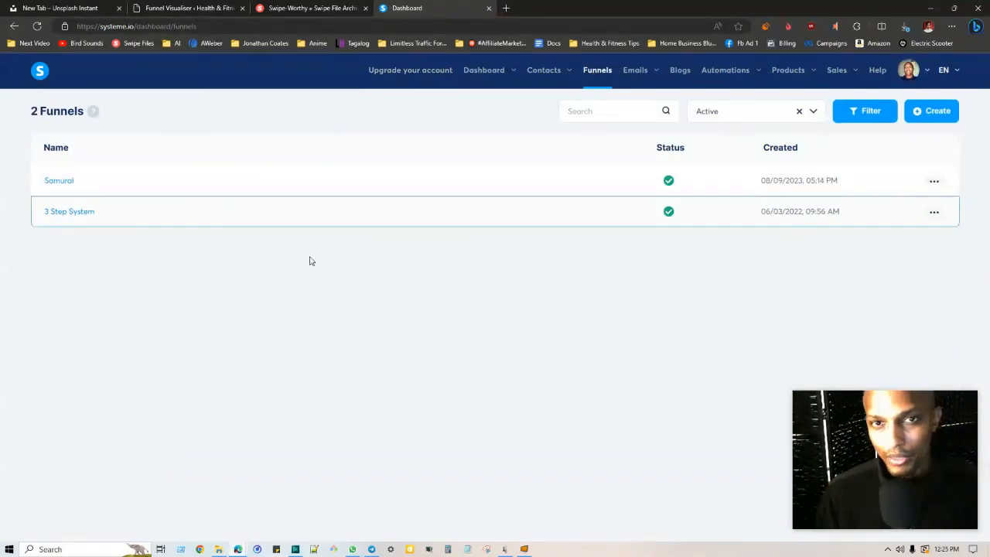
pyautogui.click(69, 183)
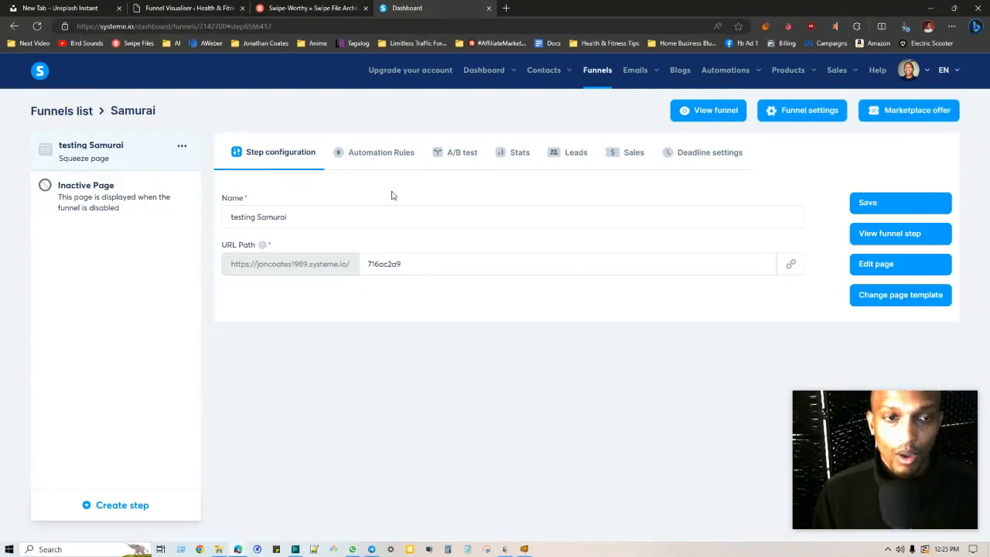
# - Show the options of the testing Samurai step, then view the live funnel page and look through its sections
pyautogui.click(182, 146)
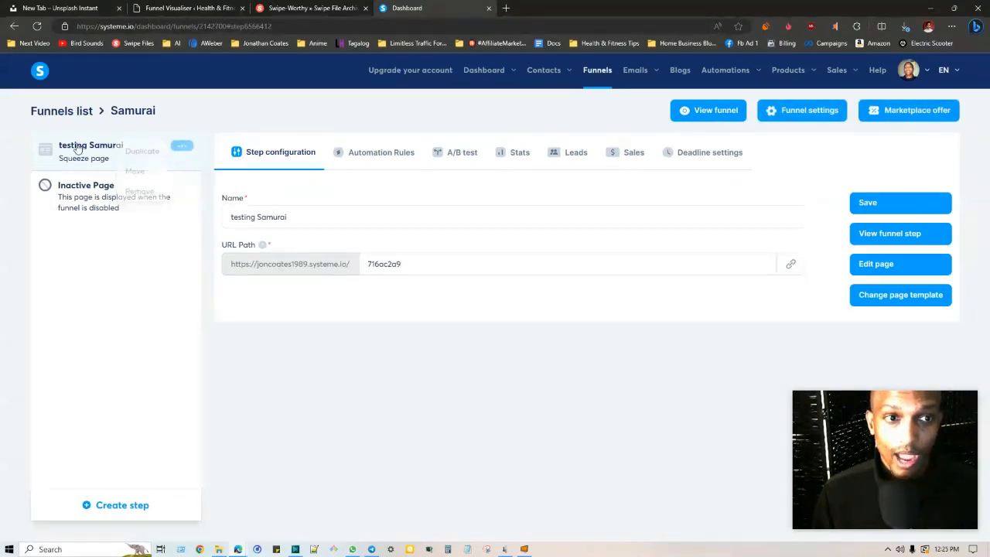
pyautogui.click(712, 108)
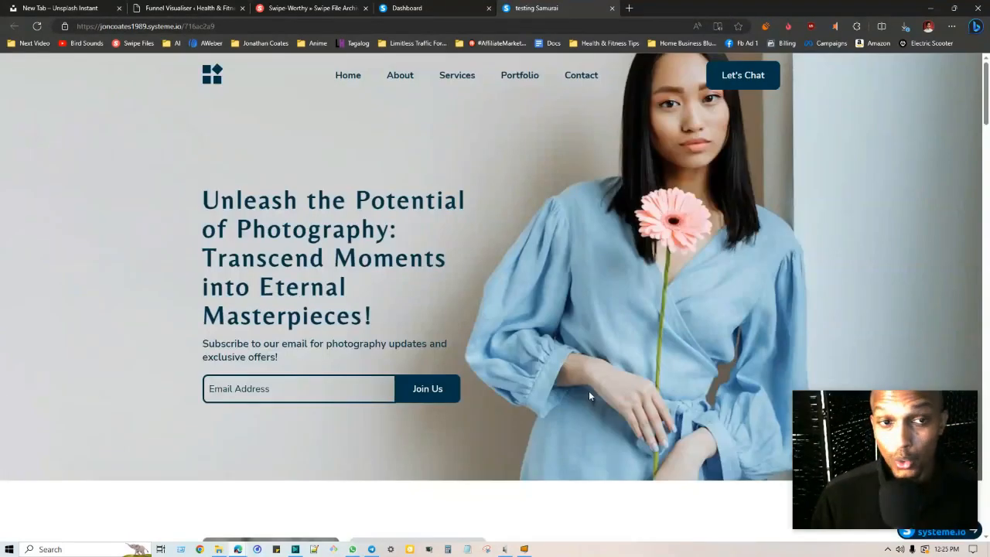
pyautogui.scroll(-10, 589, 395)
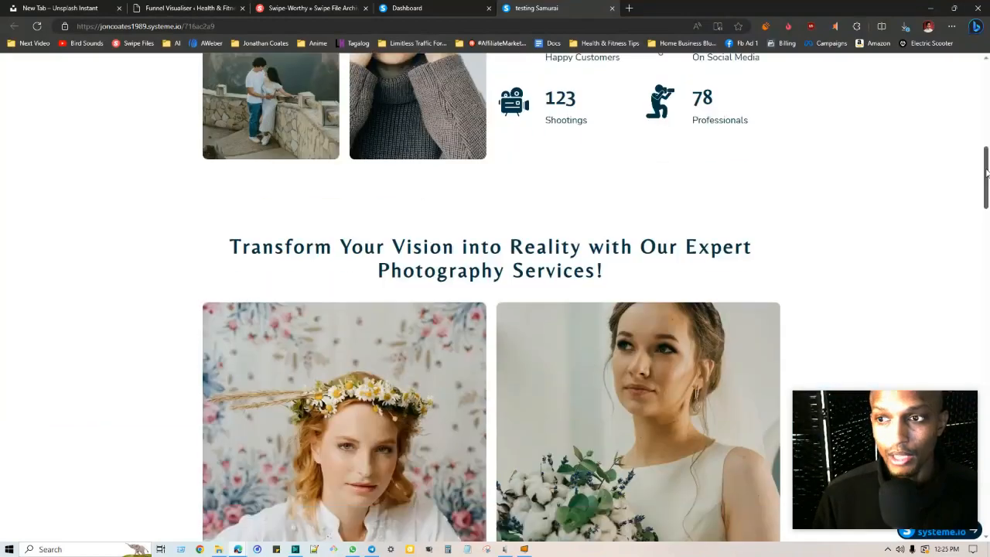
pyautogui.moveTo(986, 173); pyautogui.dragTo(987, 62)
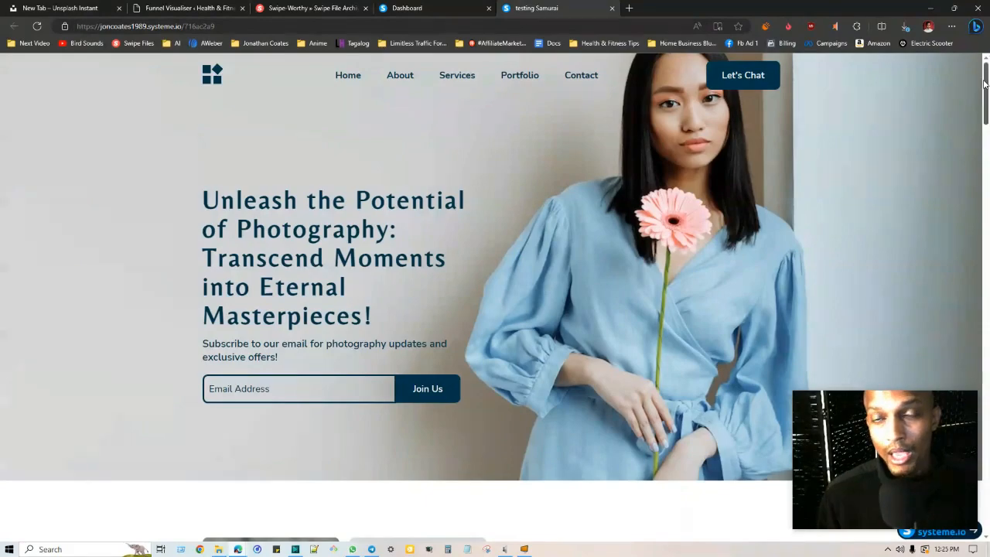
pyautogui.moveTo(987, 94); pyautogui.dragTo(987, 64)
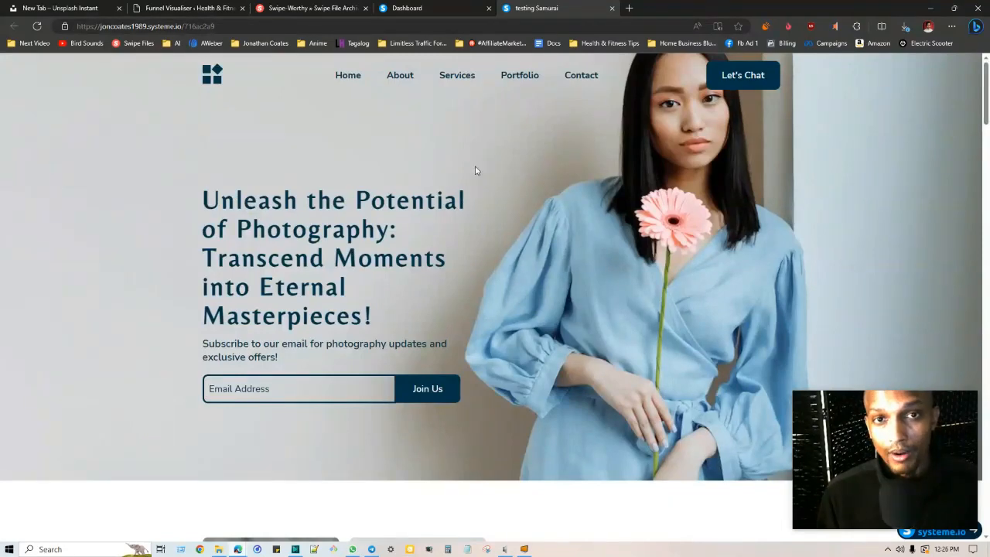
# - Return to the Samurai funnel's settings and create a Thank you page step named "Thank You Samuirai"
pyautogui.click(398, 7)
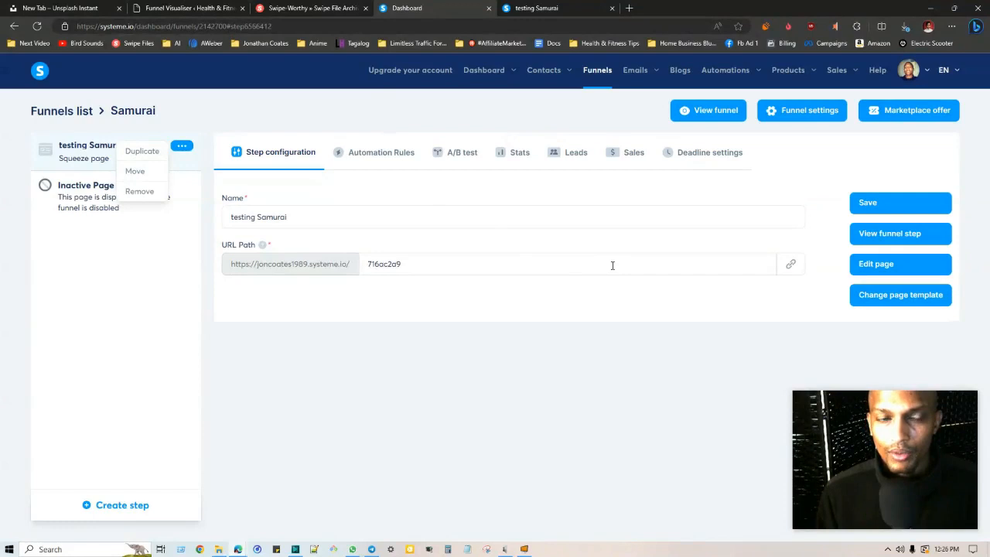
pyautogui.click(184, 146)
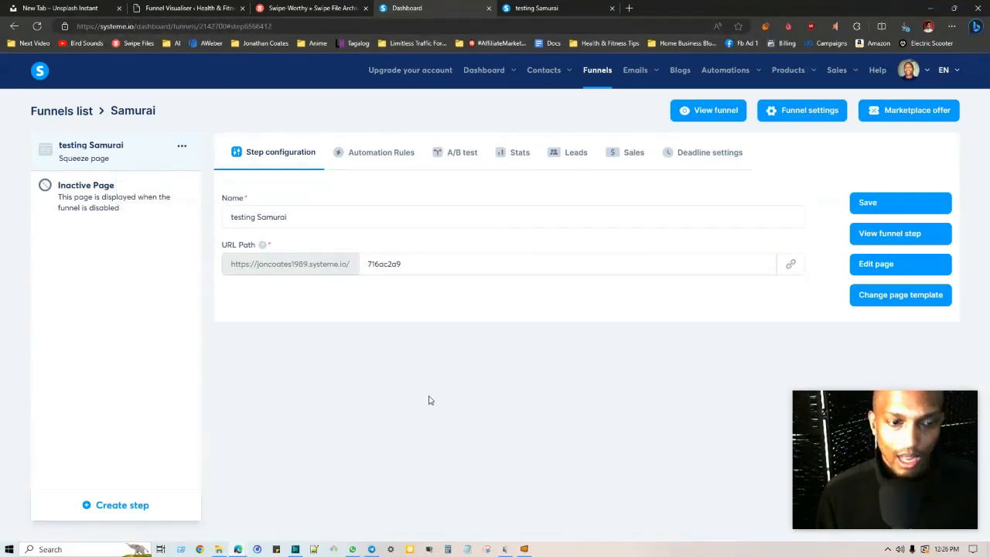
pyautogui.click(131, 511)
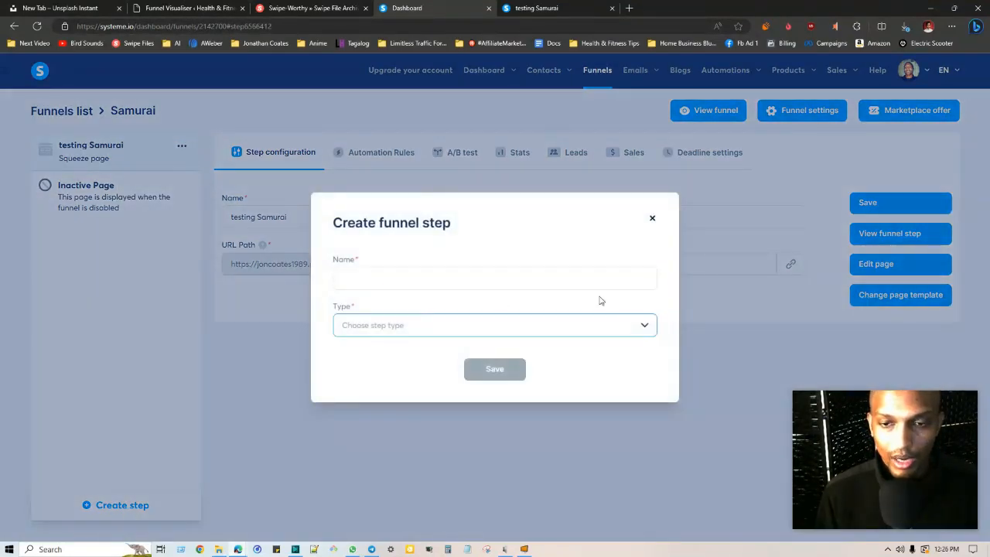
pyautogui.click(650, 329)
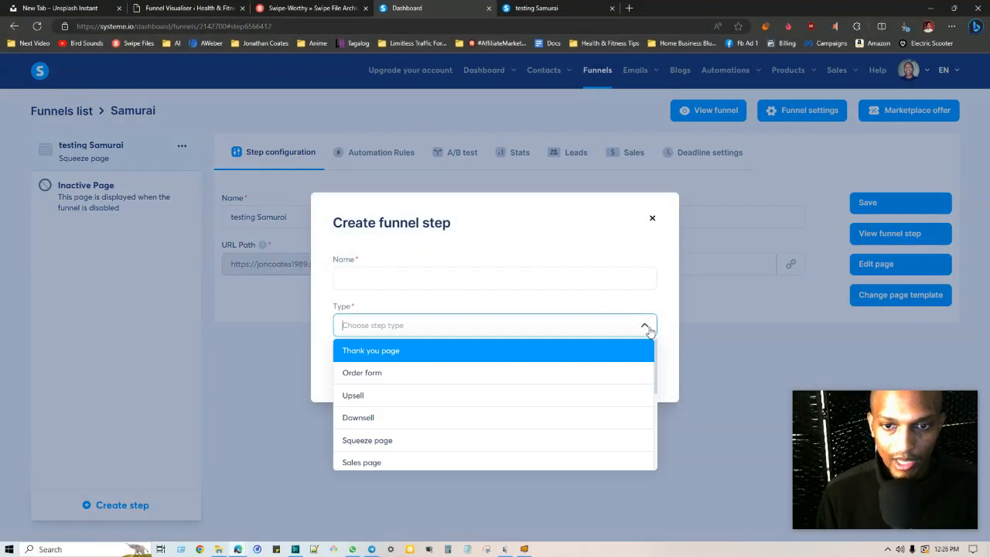
pyautogui.click(374, 350)
pyautogui.click(383, 276)
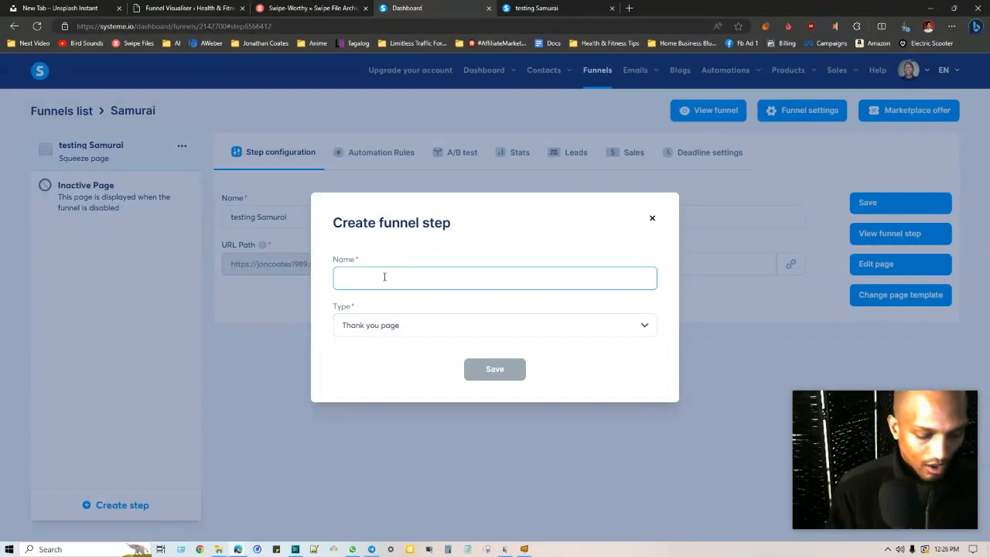
pyautogui.write('RThank You Samuirai')
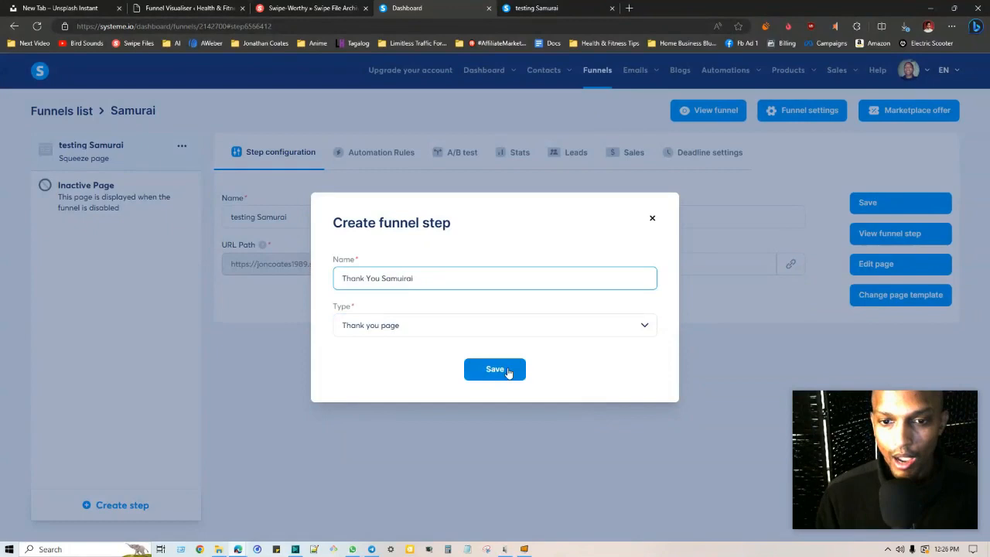
pyautogui.click(495, 370)
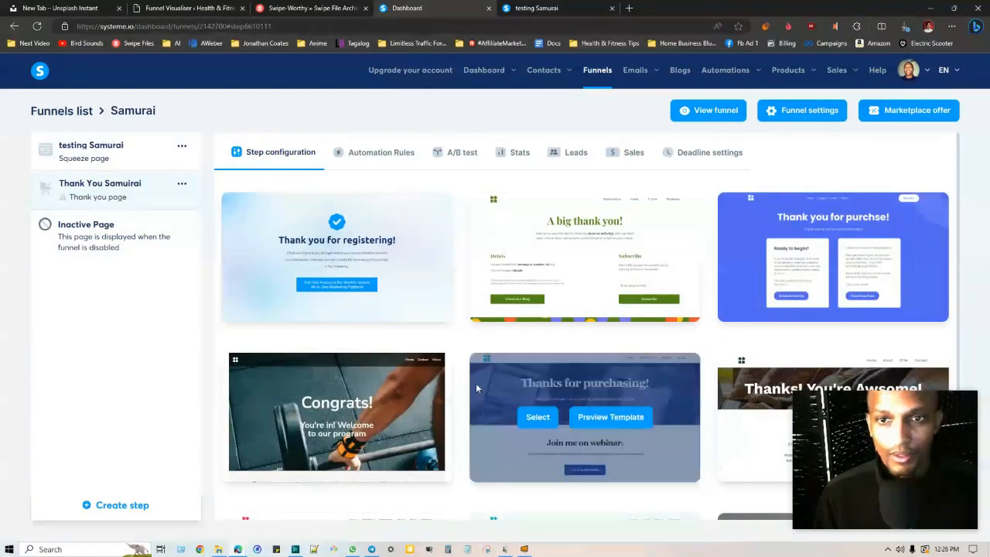
# - Browse the thank-you page templates offered for the new funnel step
pyautogui.moveTo(512, 248)
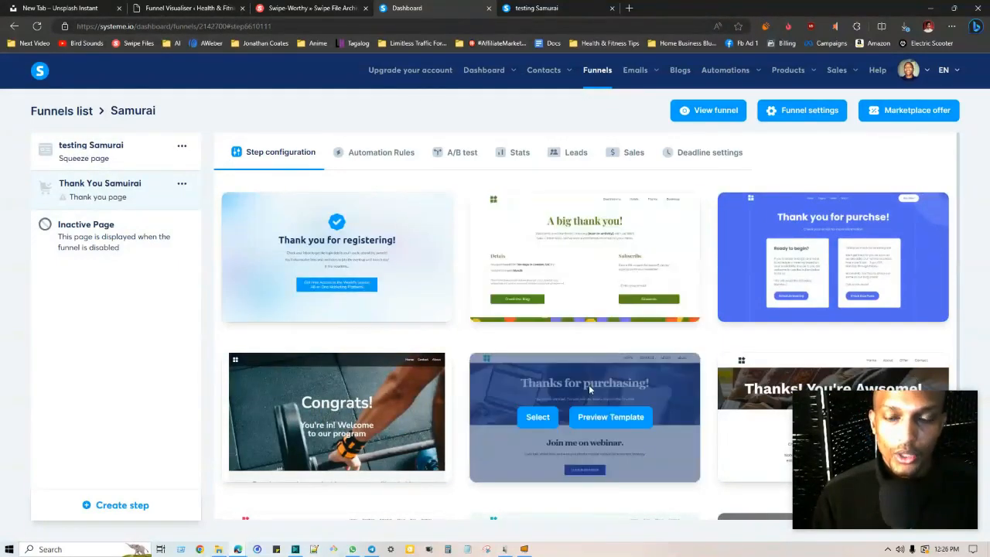
pyautogui.scroll(-2, 438, 230)
pyautogui.scroll(2, 464, 303)
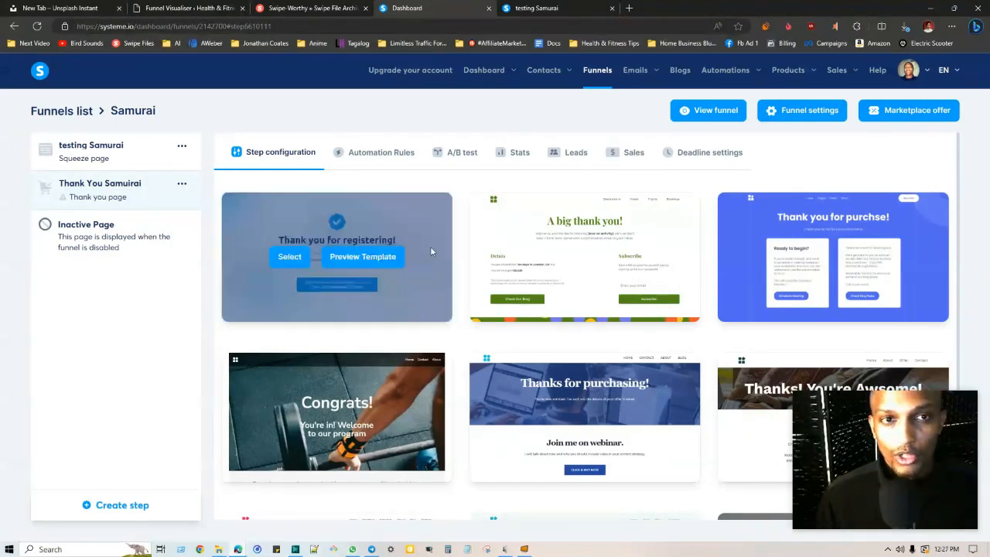
# - Switch to the Swiped archive, filter the swipes by the Call to Action type and look through the examples
pyautogui.click(300, 7)
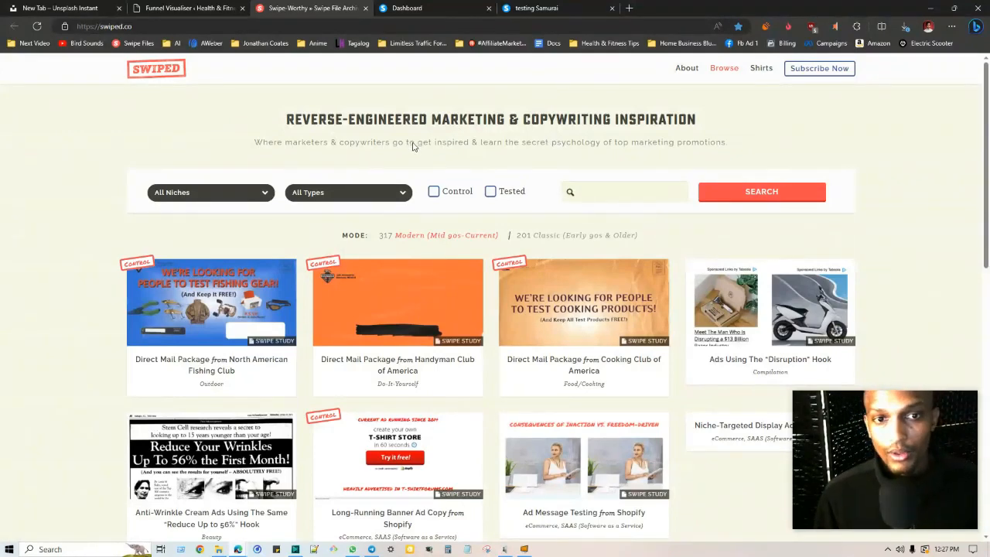
pyautogui.click(401, 198)
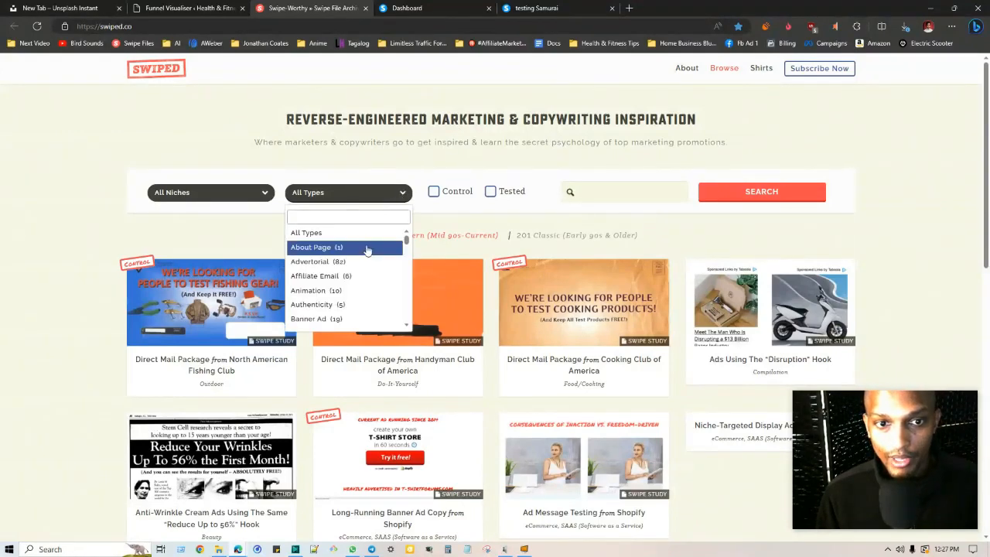
pyautogui.scroll(-3, 348, 267)
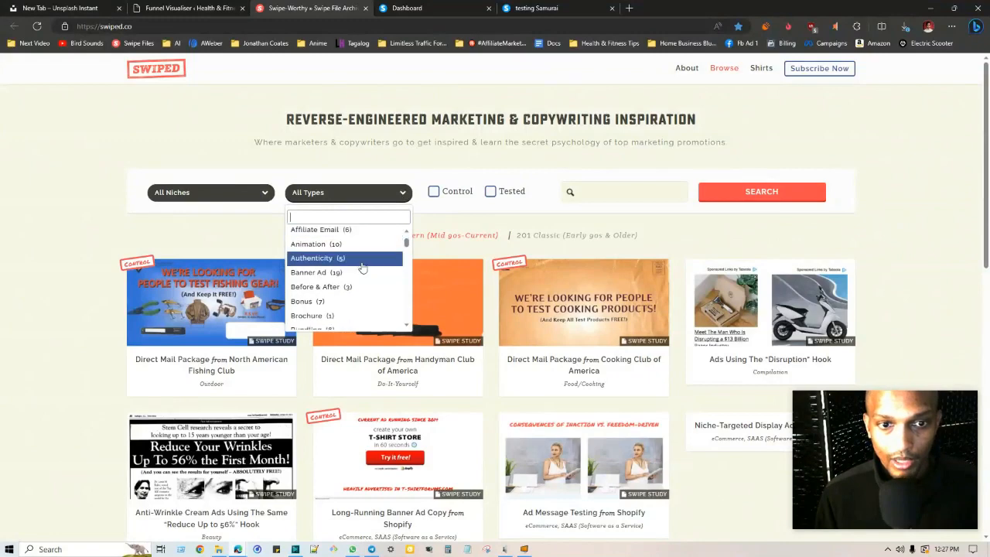
pyautogui.scroll(-1, 341, 285)
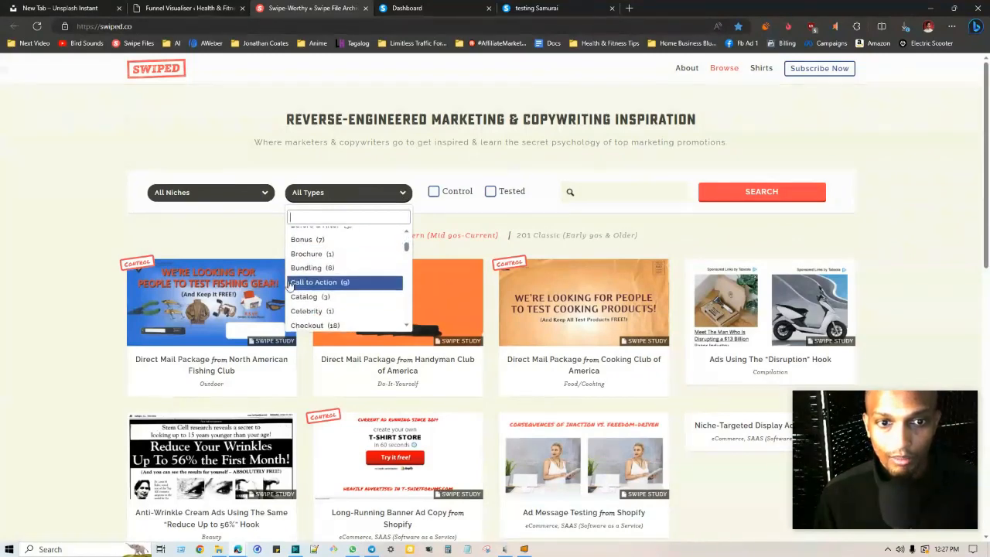
pyautogui.click(334, 282)
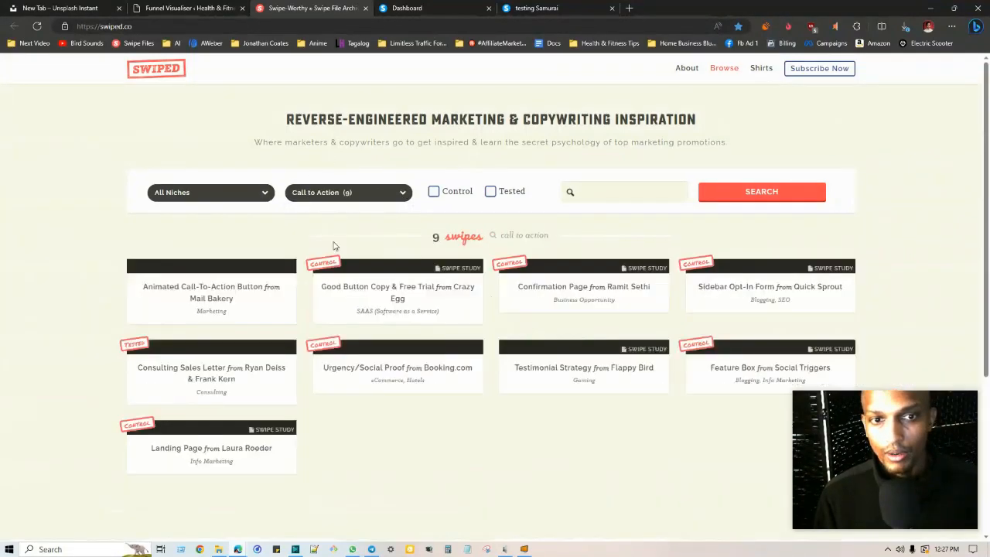
pyautogui.scroll(-3, 45, 172)
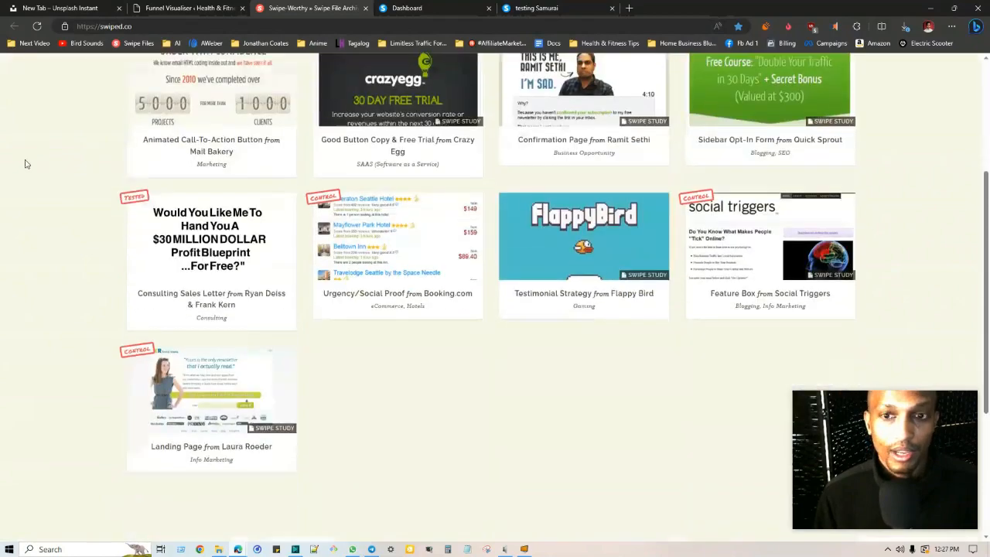
pyautogui.scroll(1, 623, 245)
pyautogui.scroll(-2, 605, 362)
pyautogui.scroll(4, 605, 362)
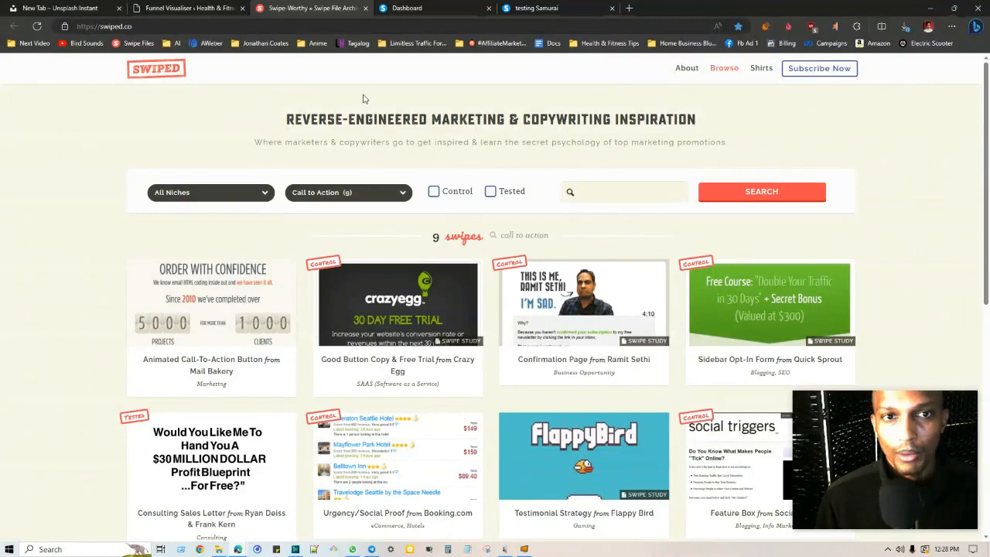
# - Open the bookmarked Home Business Blueprint Bonus Page in a new tab, review it to the end and return to the live Samurai page
pyautogui.click(657, 43)
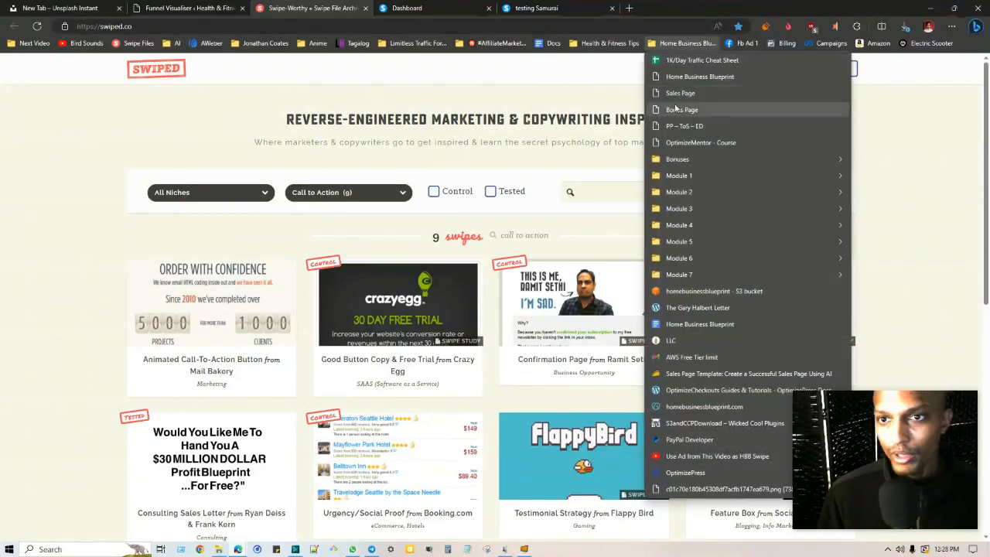
pyautogui.rightClick(681, 109)
pyautogui.click(715, 111)
pyautogui.click(692, 6)
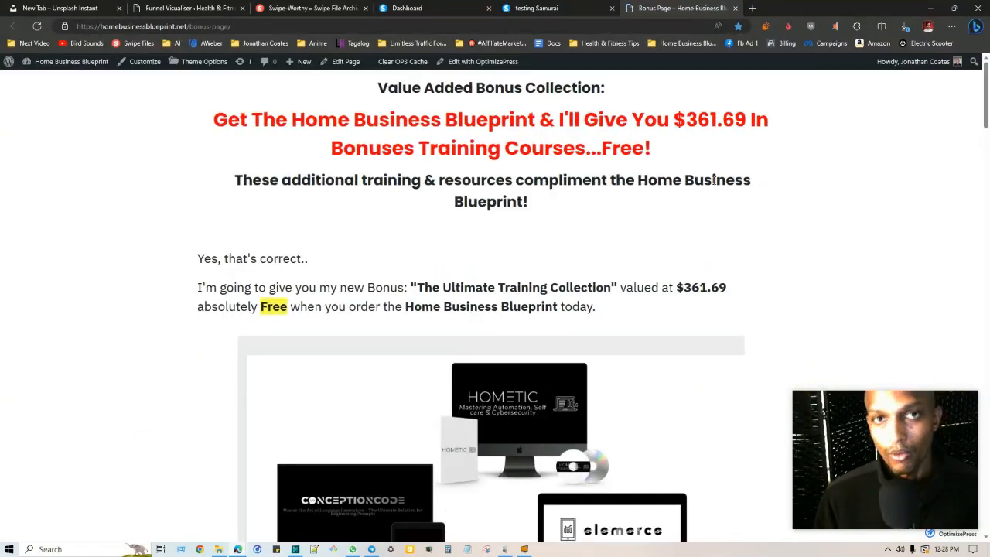
pyautogui.scroll(-10, 640, 143)
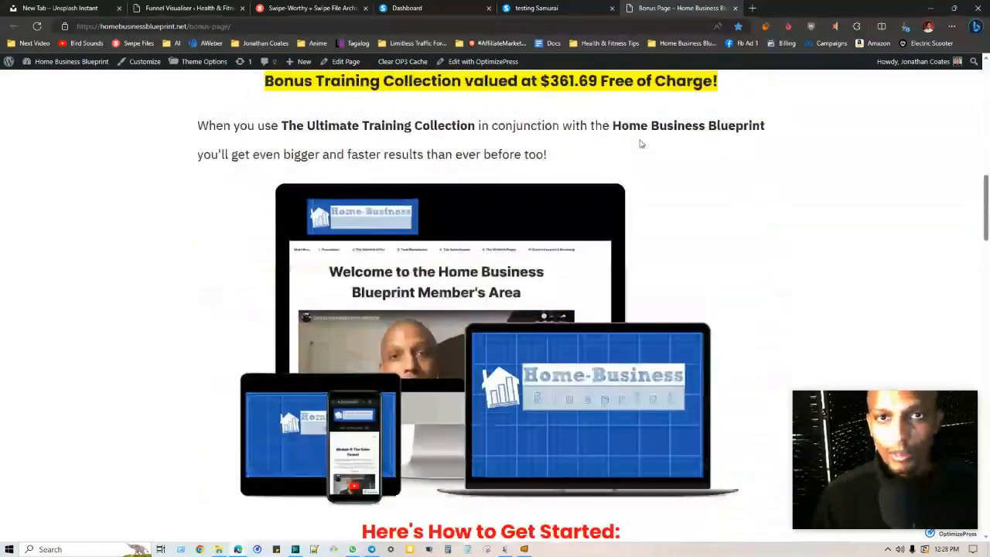
pyautogui.scroll(-10, 640, 143)
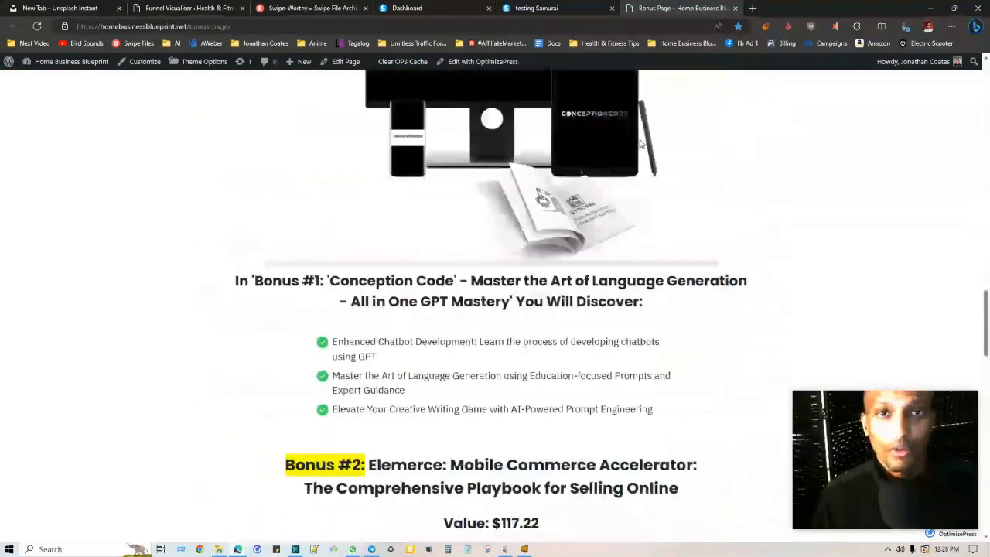
pyautogui.scroll(-10, 640, 143)
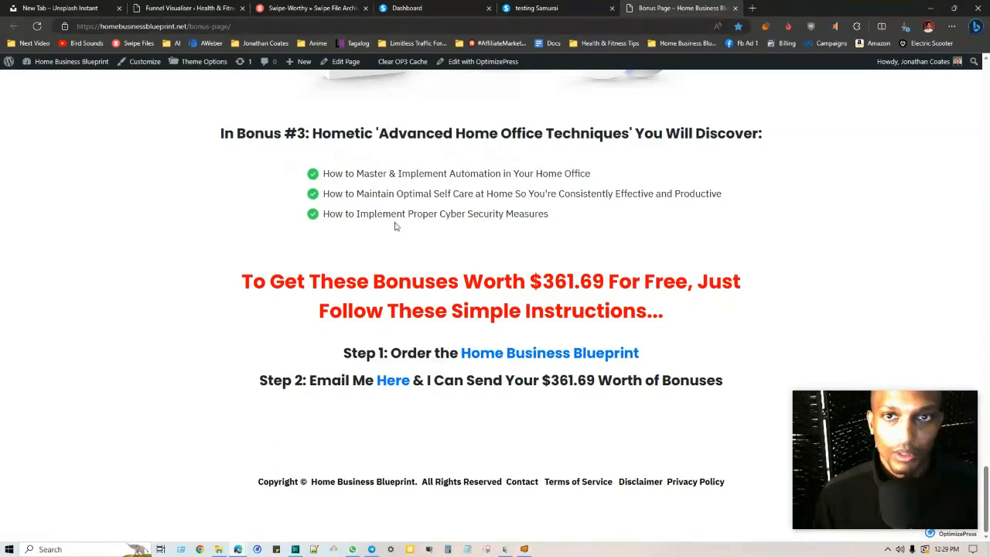
pyautogui.click(536, 7)
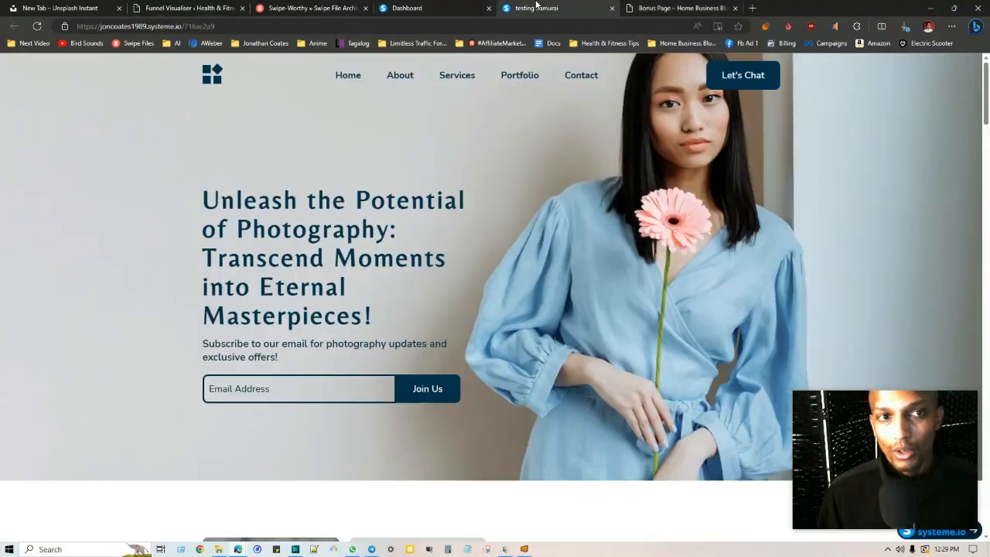